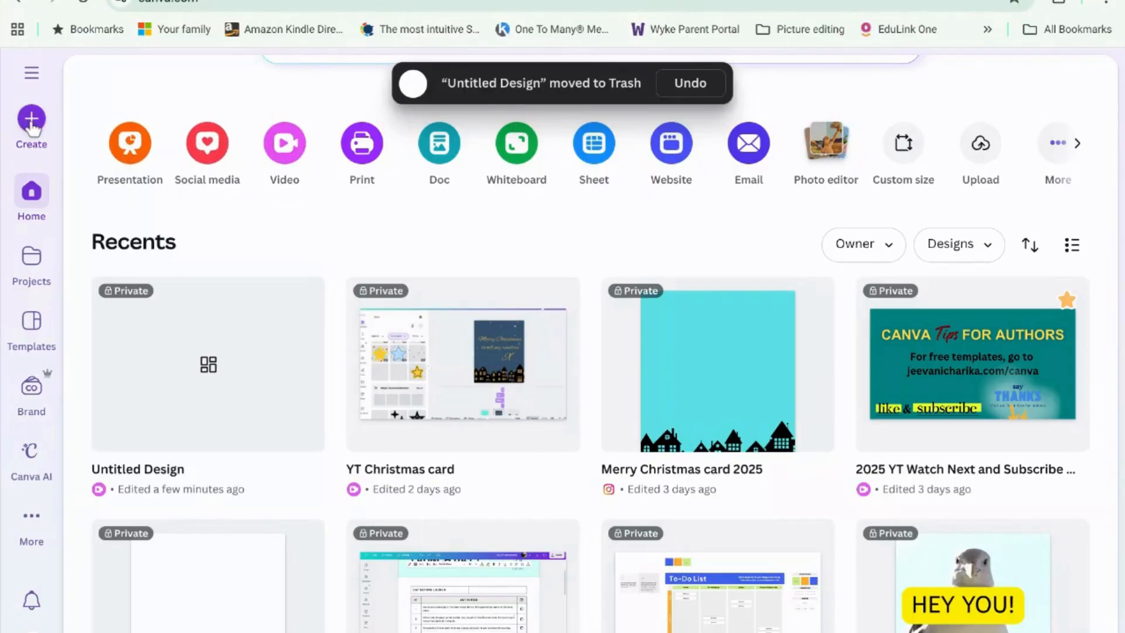
Step: Start a new blank Website design from the Create menu
{"action": "left_click", "coordinate": [31, 123]}
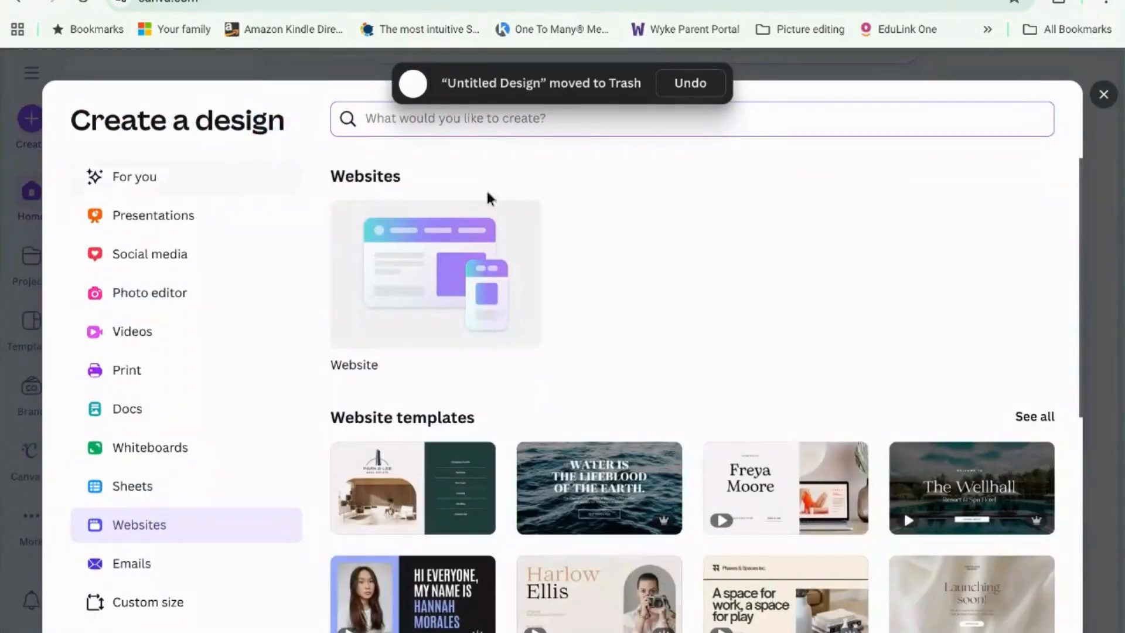
{"action": "left_click", "coordinate": [443, 256]}
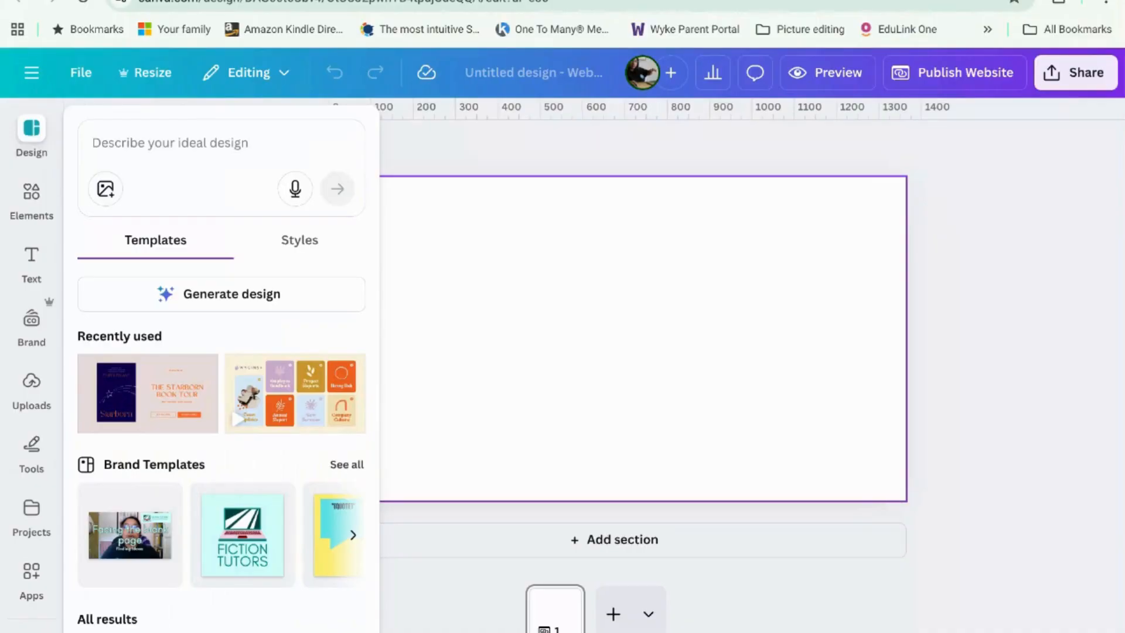
Step: Close the Design panel and scroll the Elements library down to the Forms category
{"action": "left_click", "coordinate": [402, 149]}
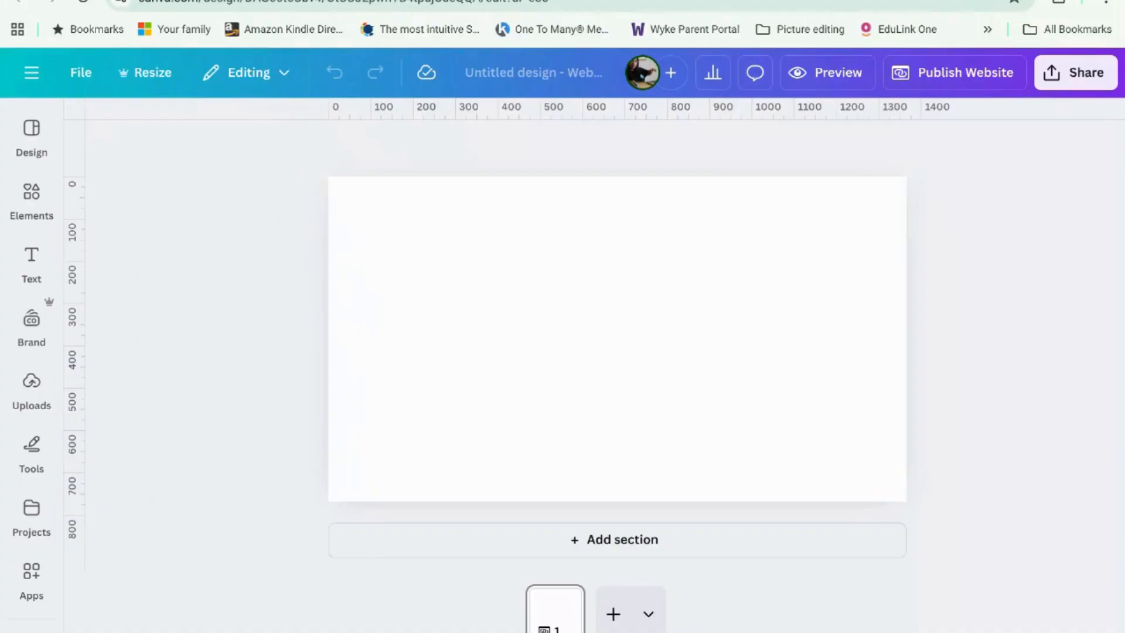
{"action": "mouse_move", "coordinate": [31, 199]}
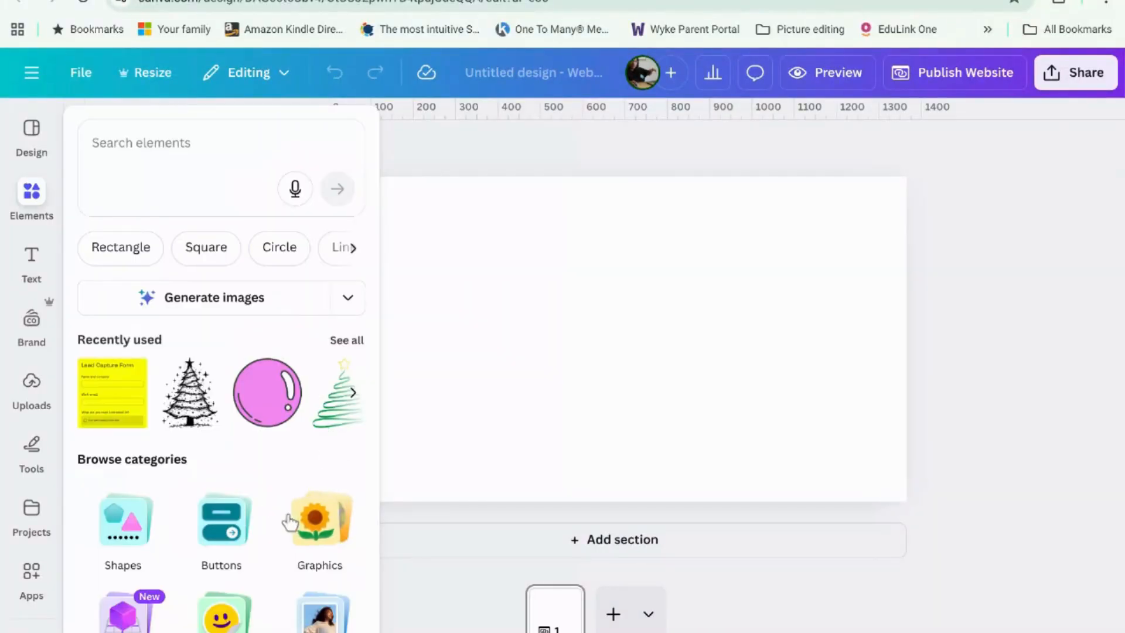
{"action": "scroll", "coordinate": [294, 497], "scroll_direction": "down", "scroll_amount": 3}
{"action": "scroll", "coordinate": [293, 497], "scroll_direction": "down", "scroll_amount": 3}
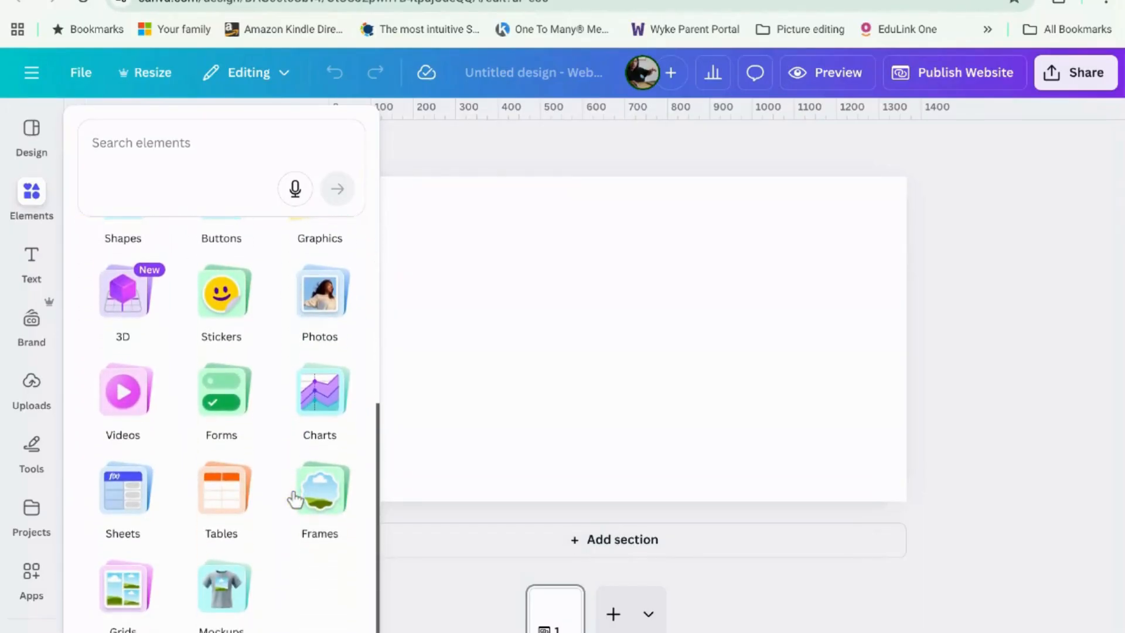
{"action": "left_click", "coordinate": [238, 403]}
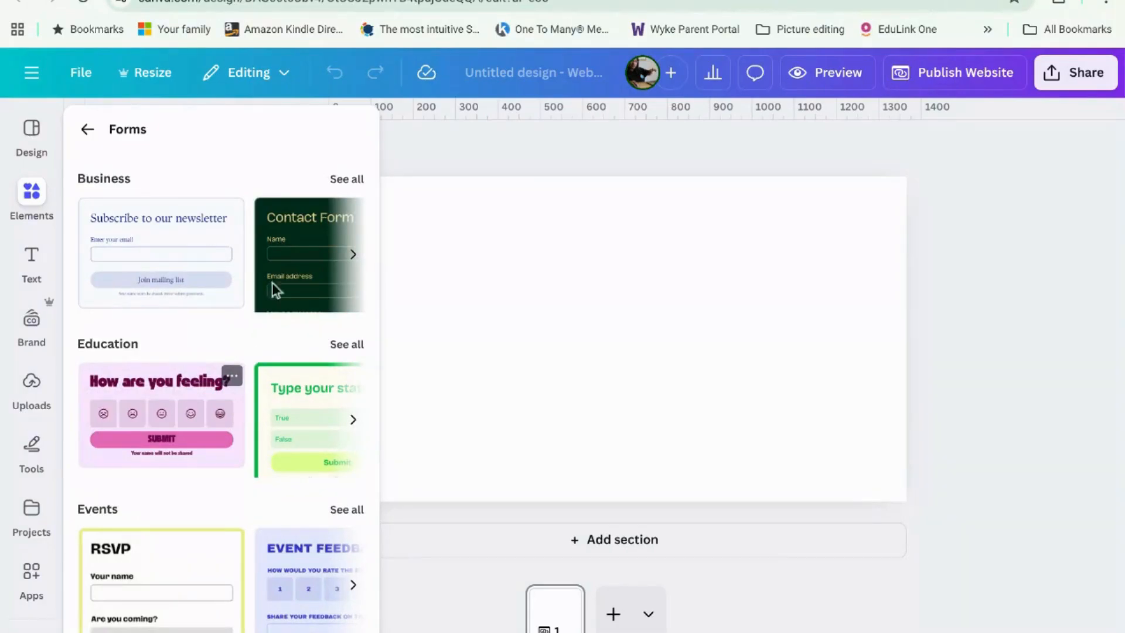
Step: Browse the Business and Education form templates, then add the Business Lead Capture Form
{"action": "left_click", "coordinate": [346, 183]}
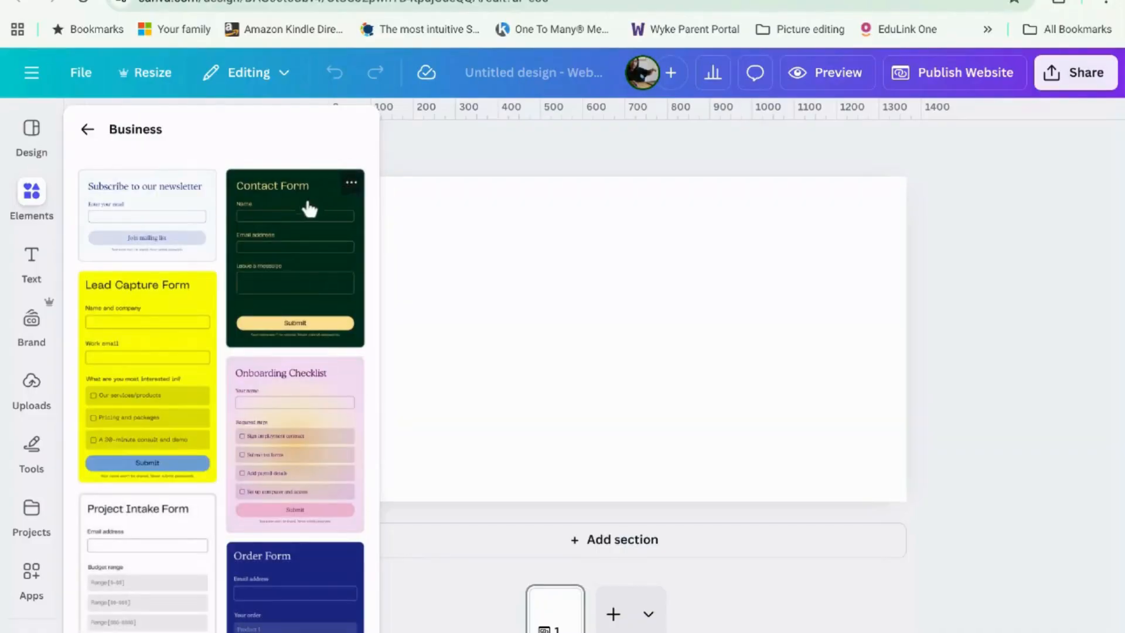
{"action": "left_click", "coordinate": [87, 129]}
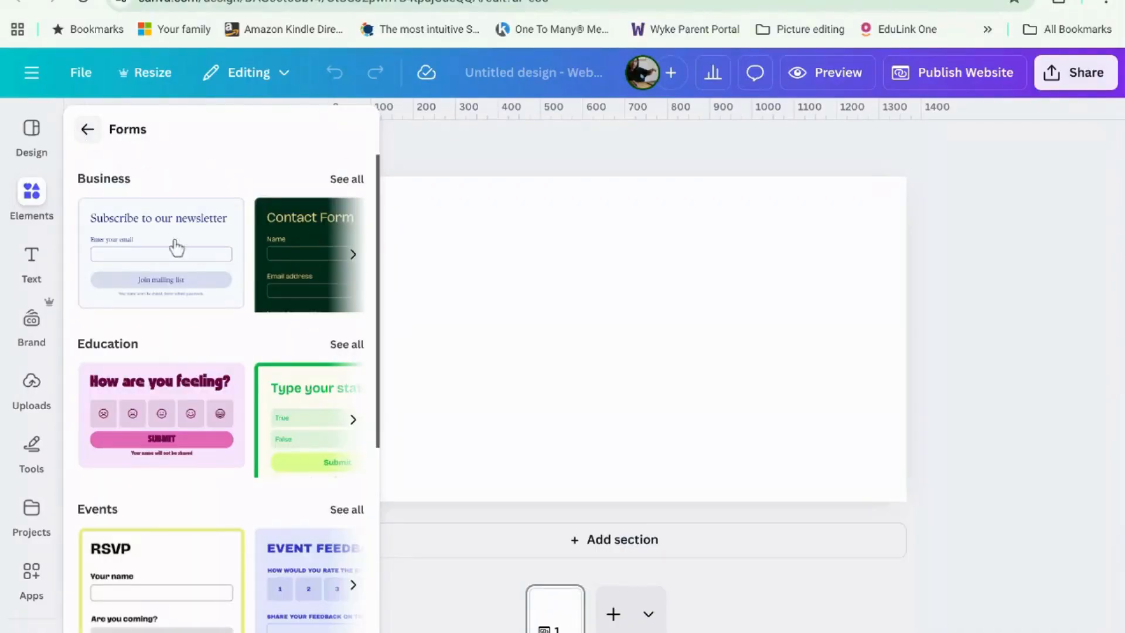
{"action": "left_click", "coordinate": [347, 344]}
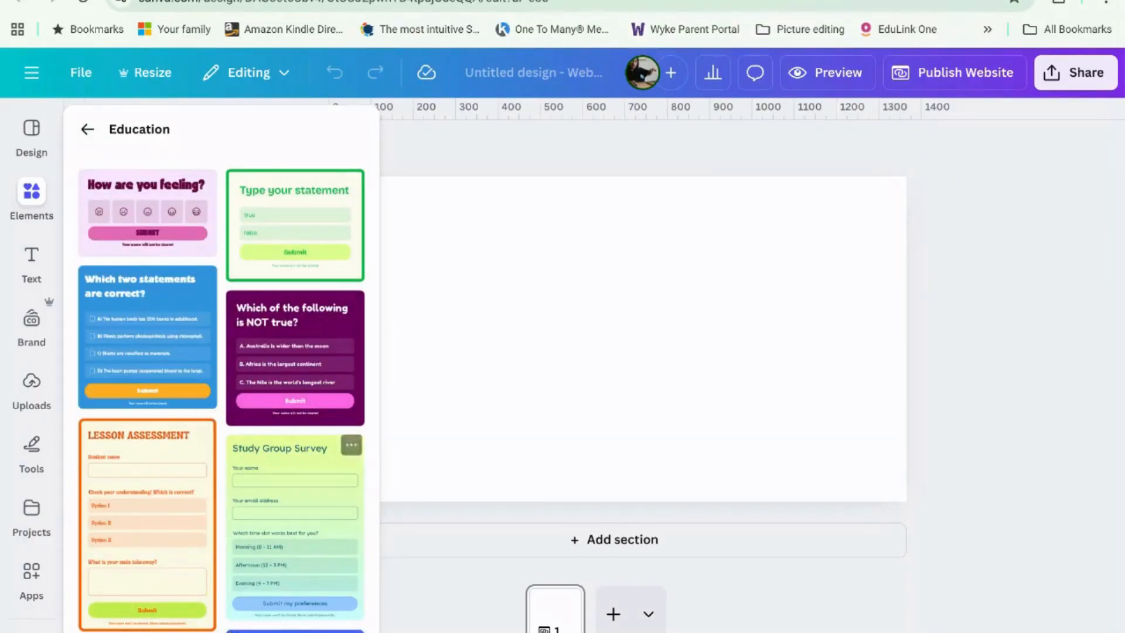
{"action": "left_click", "coordinate": [10, 208]}
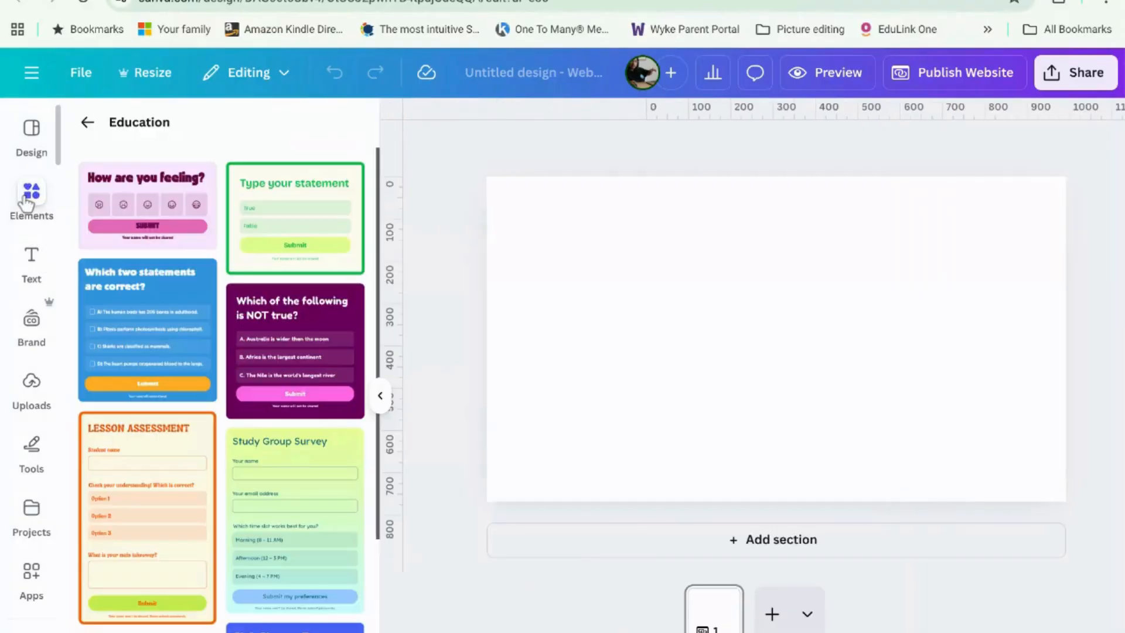
{"action": "left_click", "coordinate": [87, 122]}
{"action": "scroll", "coordinate": [226, 427], "scroll_direction": "down", "scroll_amount": 1}
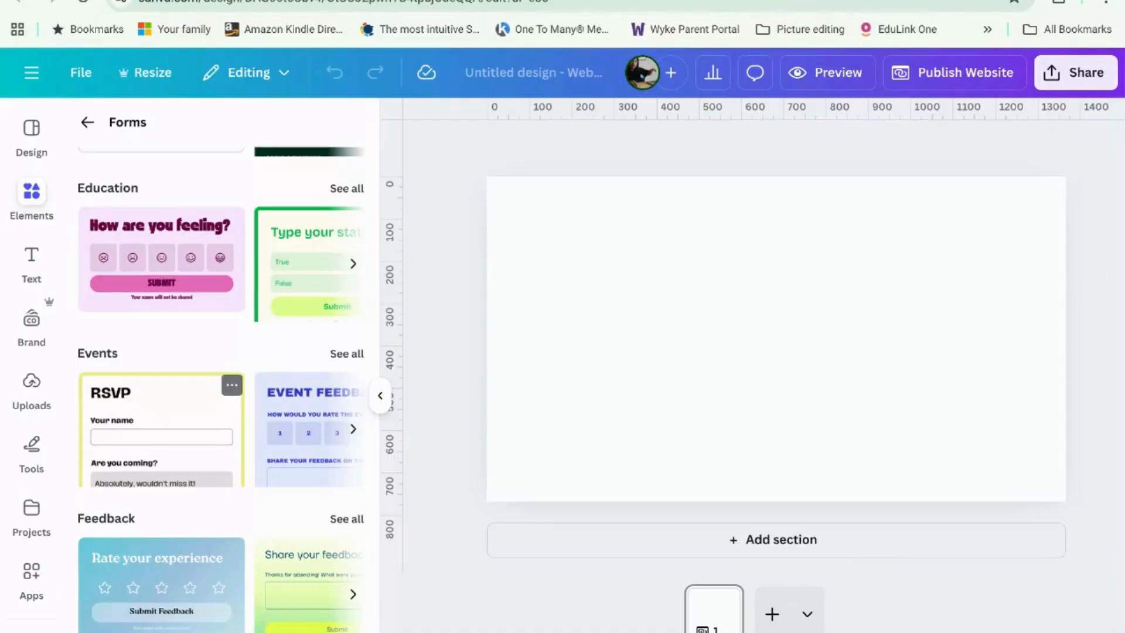
{"action": "scroll", "coordinate": [206, 475], "scroll_direction": "down", "scroll_amount": 2}
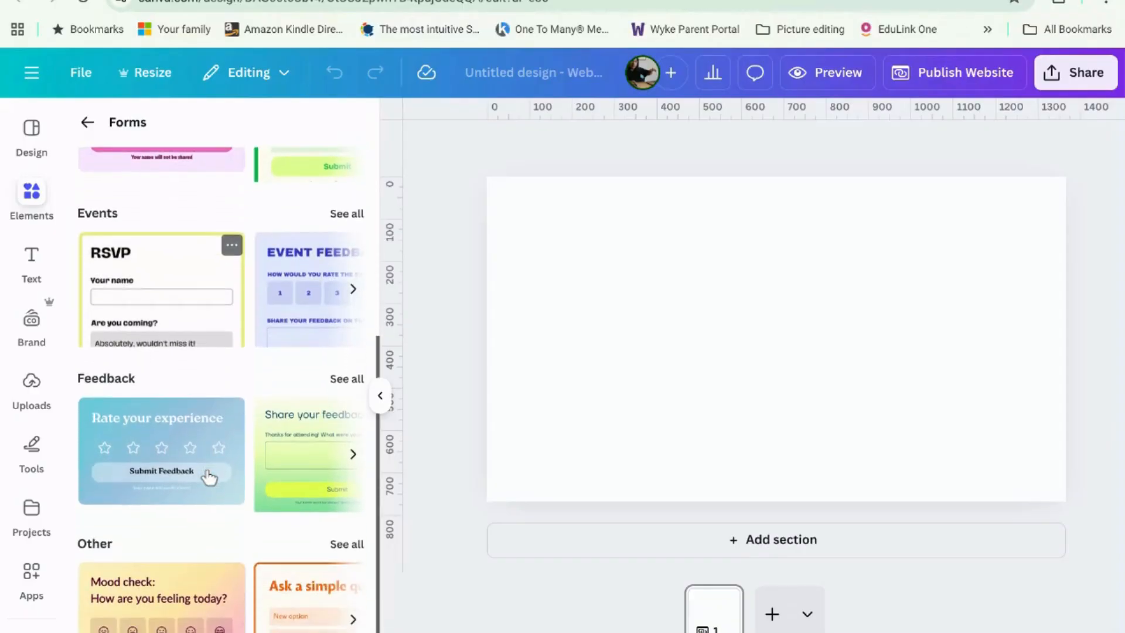
{"action": "scroll", "coordinate": [208, 472], "scroll_direction": "up", "scroll_amount": 4}
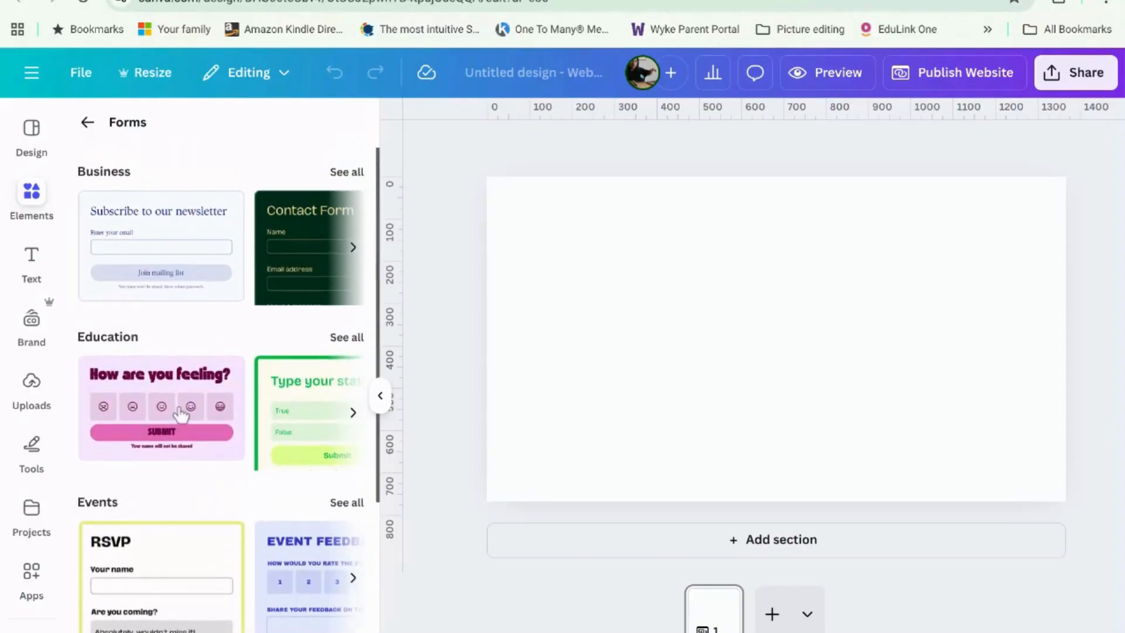
{"action": "left_click", "coordinate": [353, 174]}
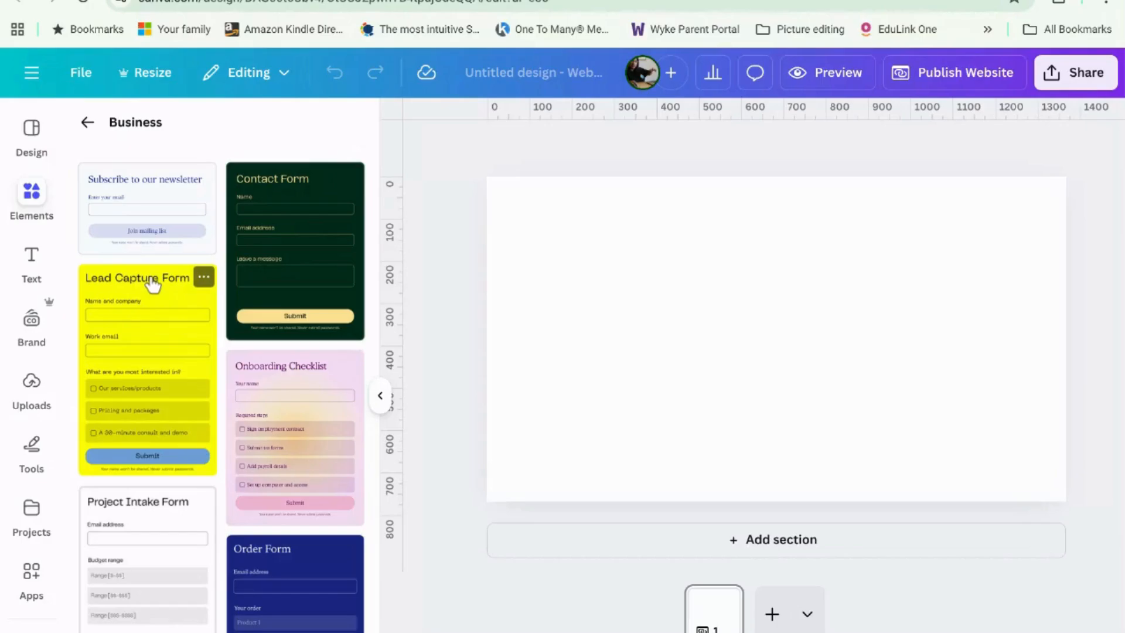
{"action": "left_click", "coordinate": [169, 315]}
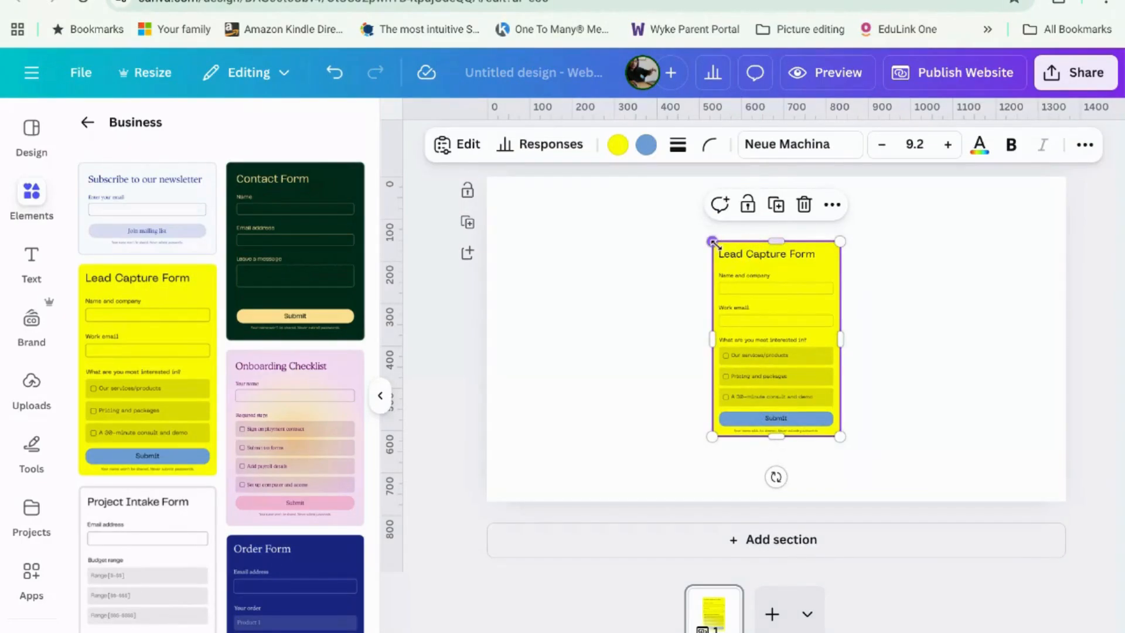
Step: Enlarge the yellow Lead Capture Form and widen it across the page
{"action": "left_click_drag", "start_coordinate": [713, 242], "coordinate": [526, 232]}
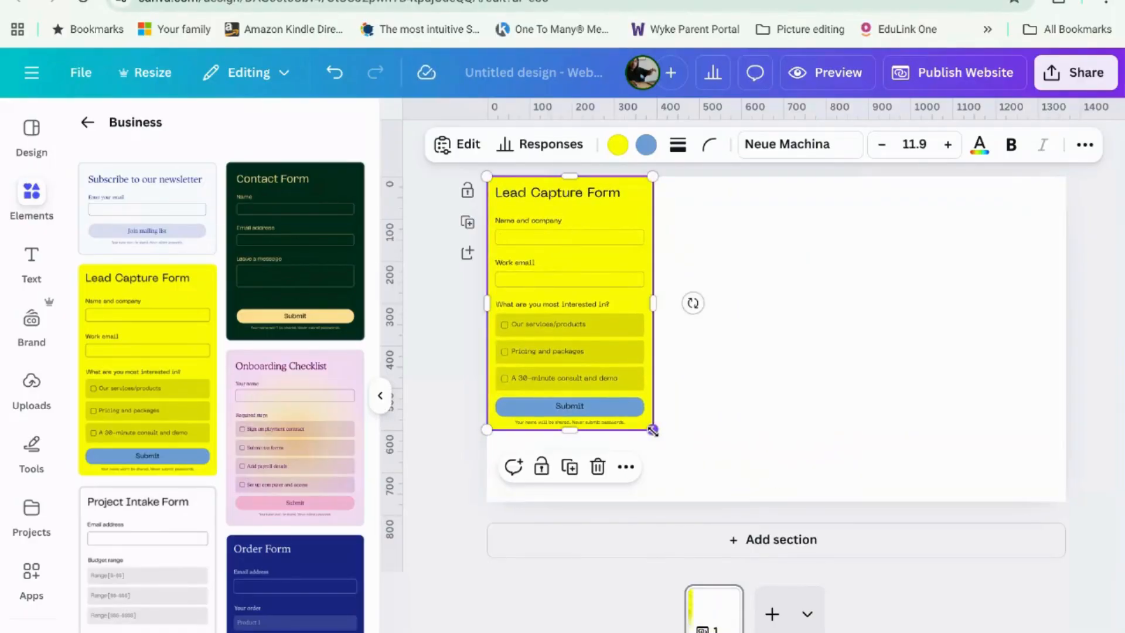
{"action": "left_click_drag", "start_coordinate": [652, 431], "coordinate": [1005, 527]}
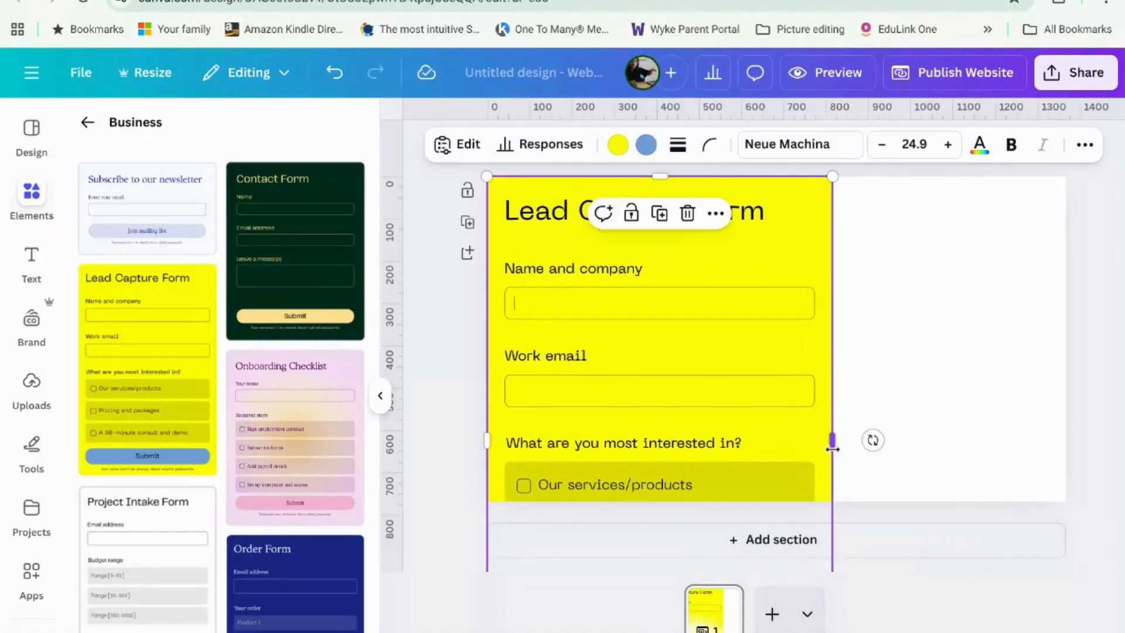
{"action": "left_click_drag", "start_coordinate": [833, 448], "coordinate": [1059, 441]}
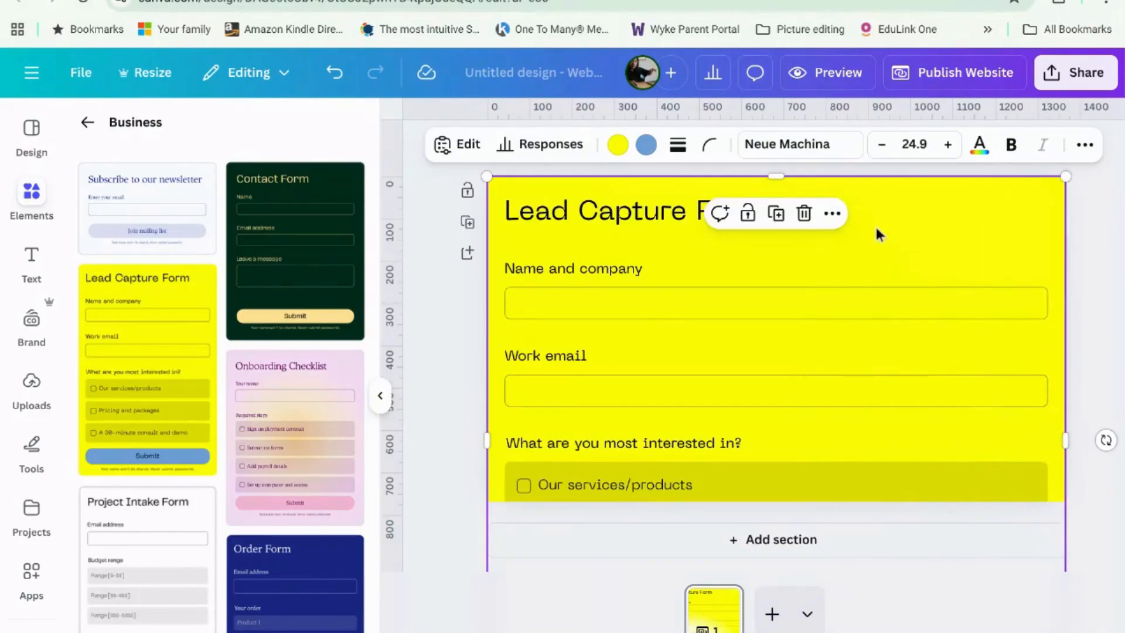
{"action": "left_click_drag", "start_coordinate": [876, 229], "coordinate": [1010, 230]}
Step: Make the website page taller and reposition the form to fill it
{"action": "left_click", "coordinate": [573, 475]}
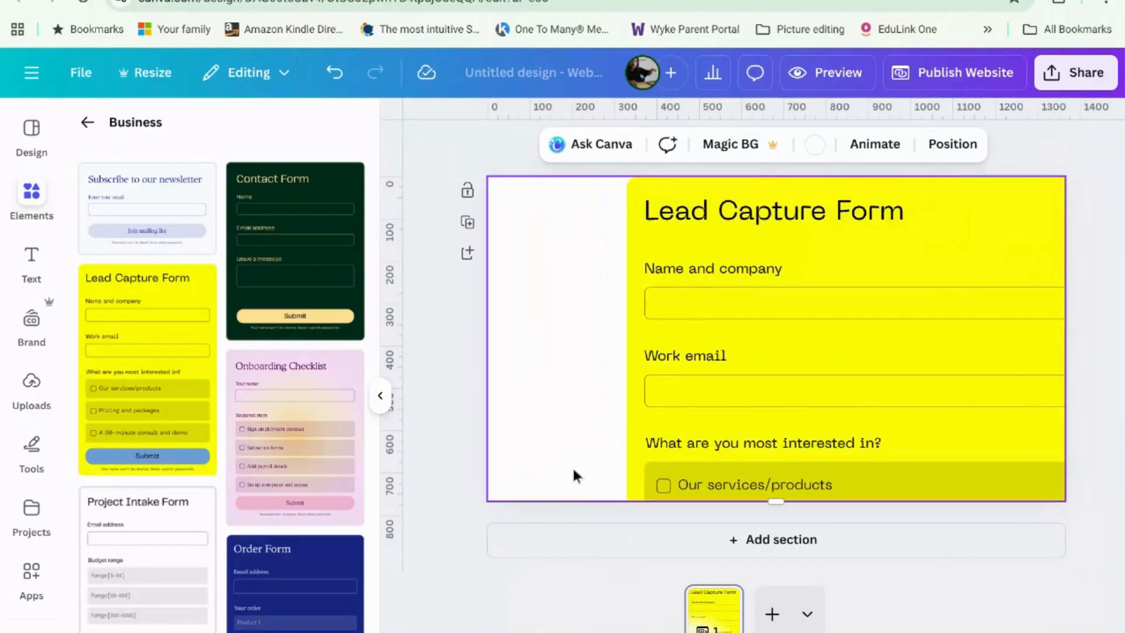
{"action": "left_click_drag", "start_coordinate": [775, 502], "coordinate": [796, 525]}
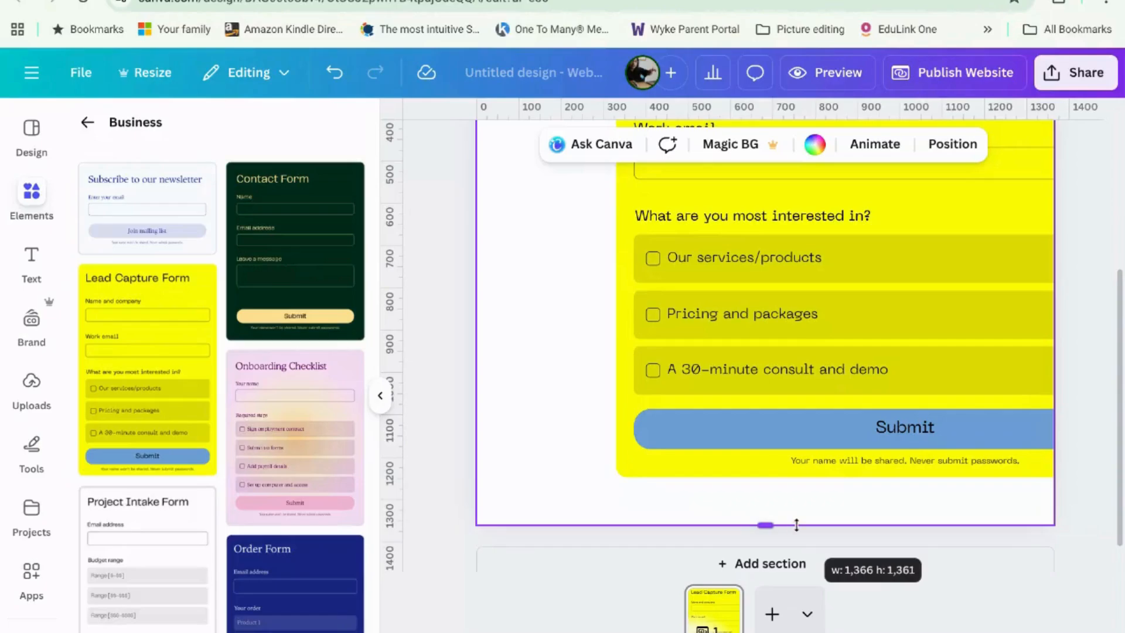
{"action": "left_click_drag", "start_coordinate": [799, 522], "coordinate": [806, 535]}
{"action": "left_click_drag", "start_coordinate": [908, 206], "coordinate": [775, 251]}
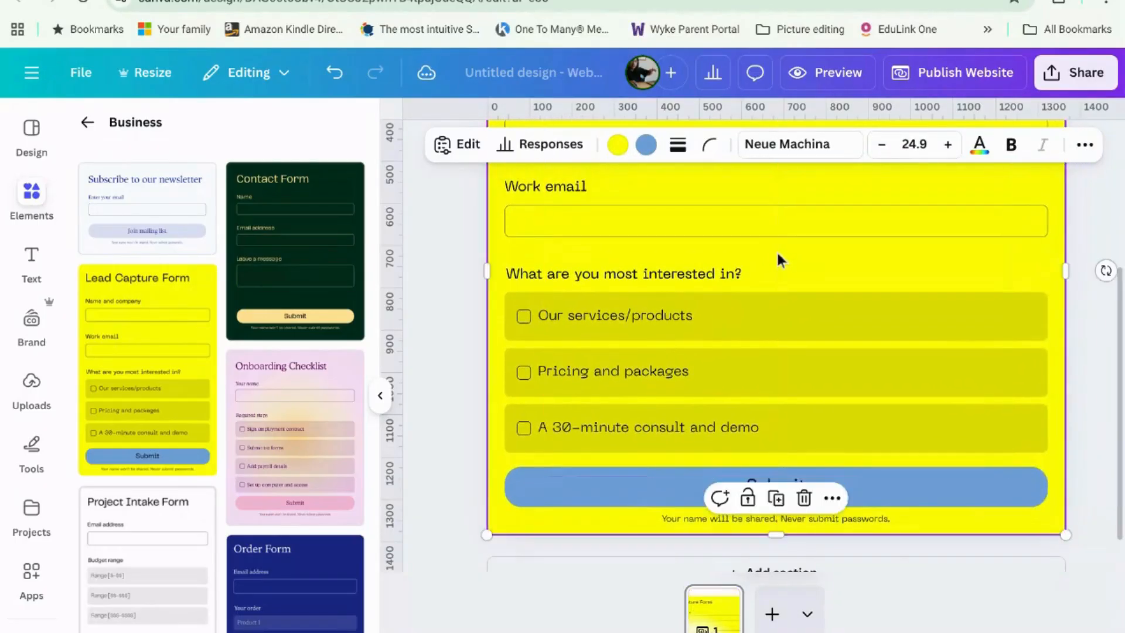
{"action": "scroll", "coordinate": [776, 250], "scroll_direction": "up", "scroll_amount": 4}
{"action": "scroll", "coordinate": [817, 275], "scroll_direction": "down", "scroll_amount": 5}
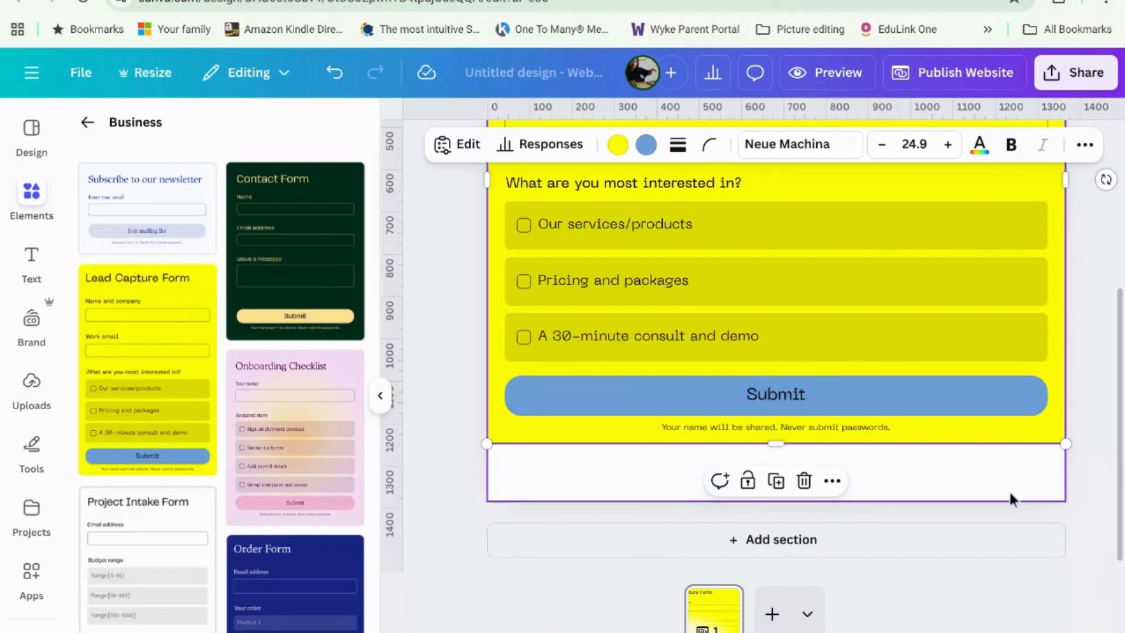
{"action": "scroll", "coordinate": [940, 454], "scroll_direction": "up", "scroll_amount": 5}
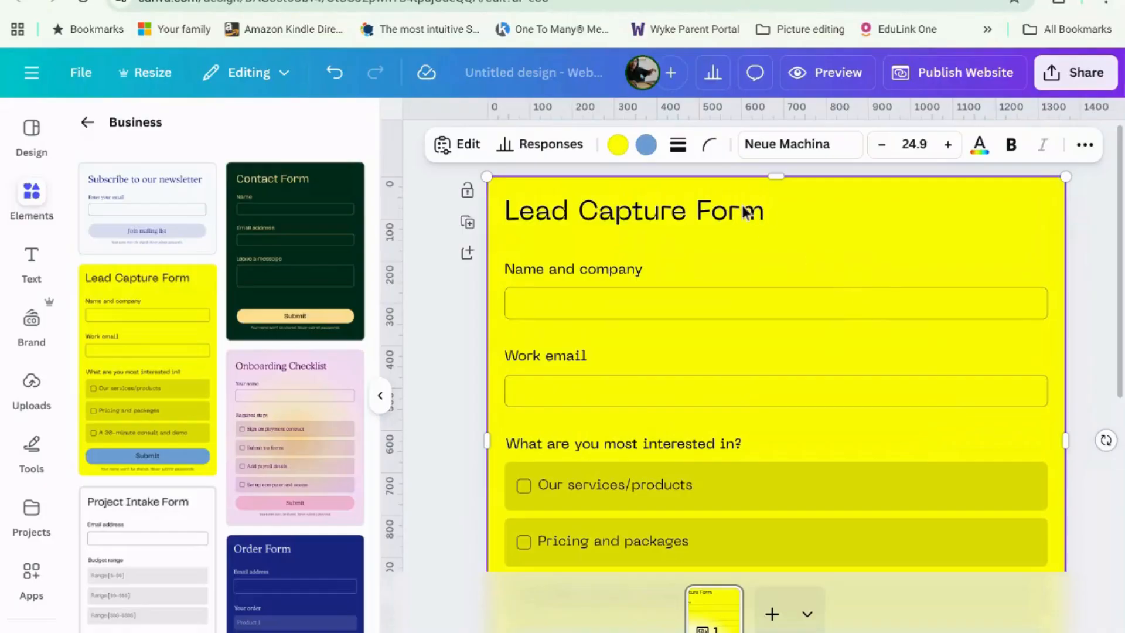
Step: Set the form's header text to 'Join the newsletter' in its Settings
{"action": "left_click", "coordinate": [457, 144]}
{"action": "left_click", "coordinate": [297, 165]}
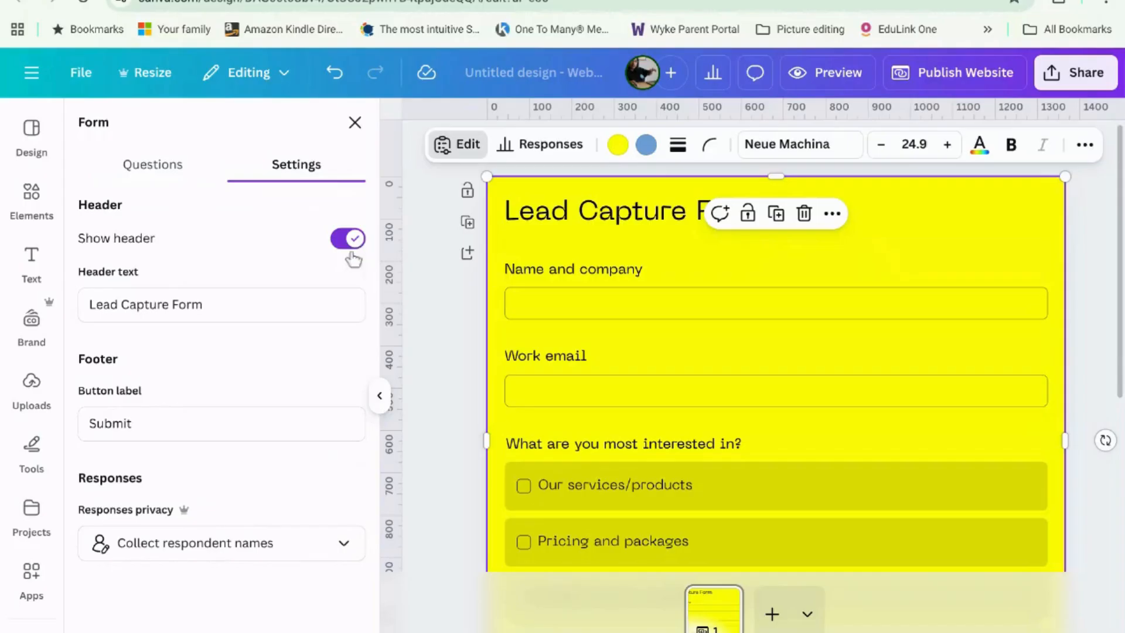
{"action": "left_click", "coordinate": [278, 304]}
{"action": "left_click_drag", "start_coordinate": [278, 304], "coordinate": [86, 301]}
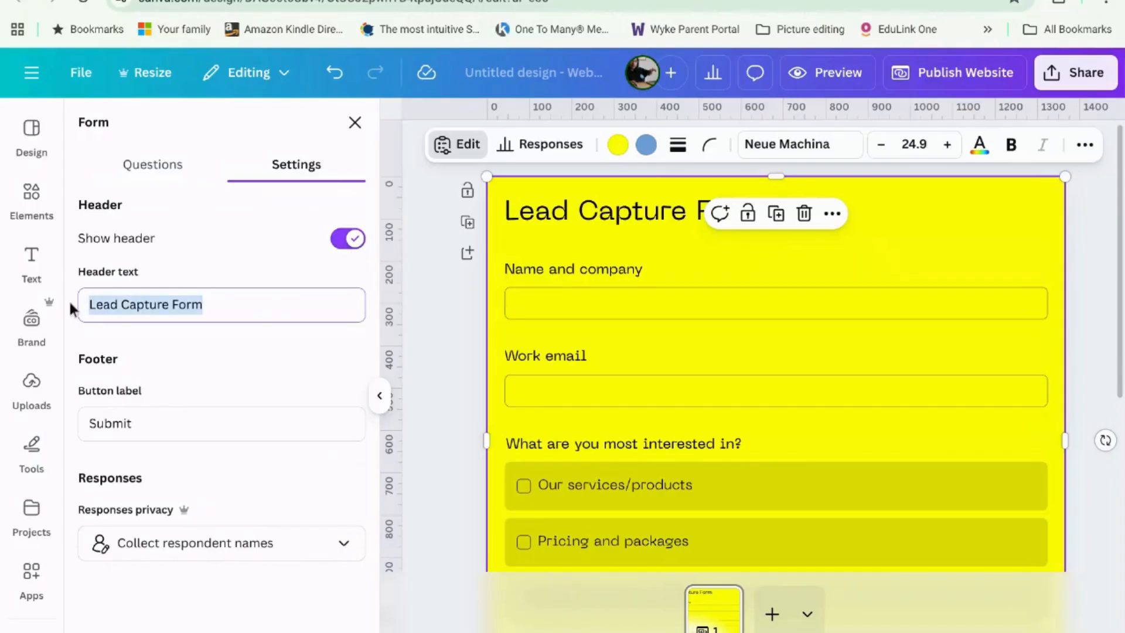
{"action": "type", "text": "Join"}
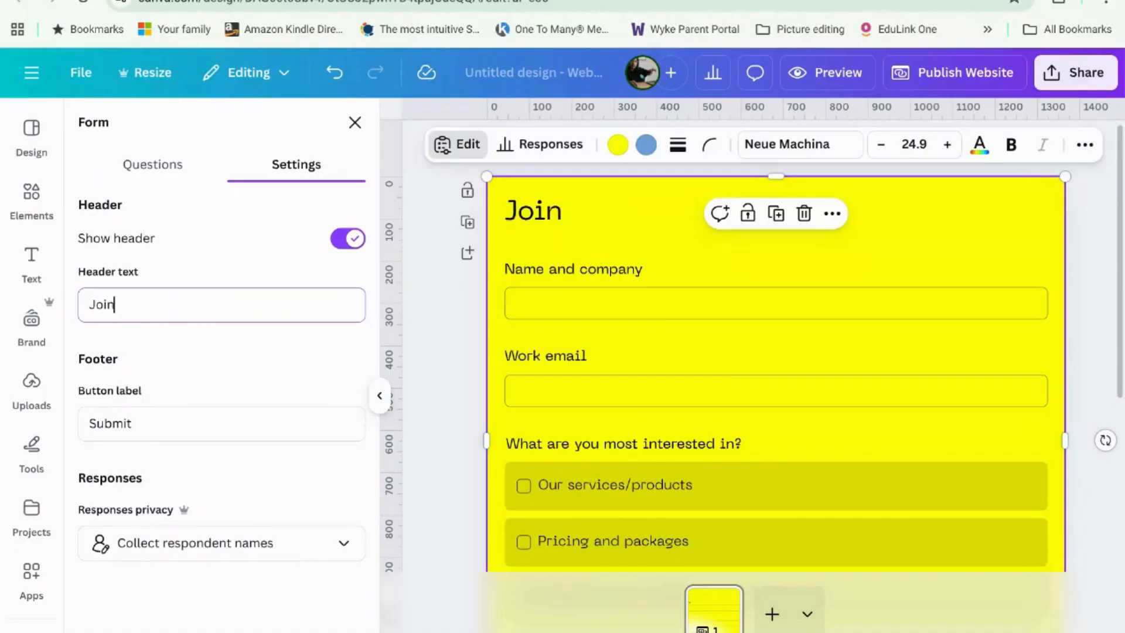
{"action": "type", "text": " the newsletter"}
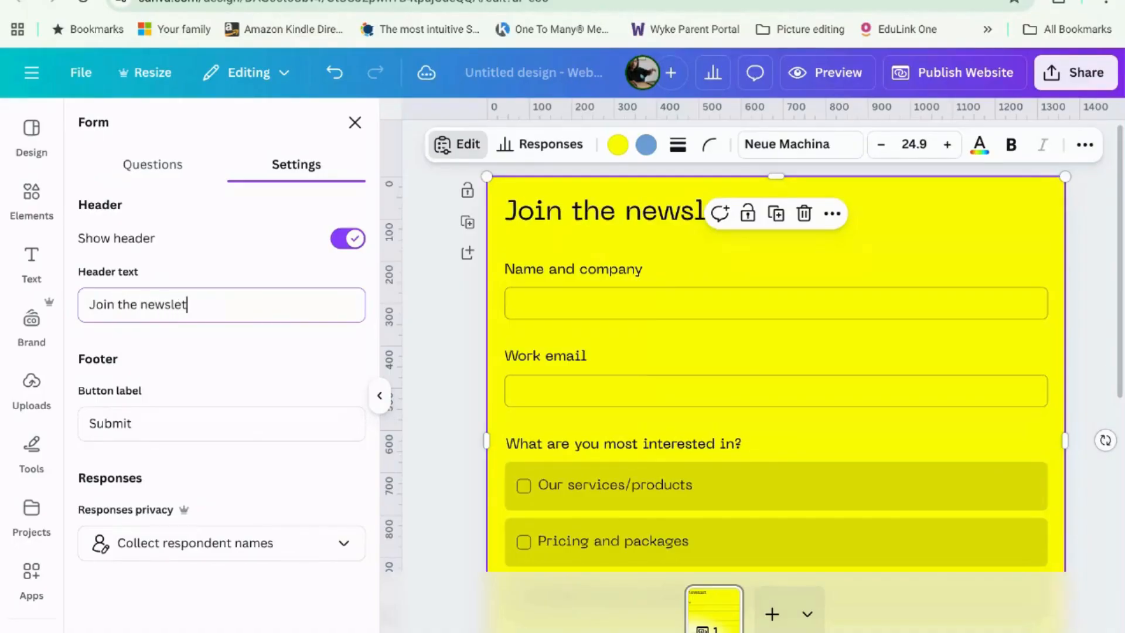
{"action": "left_click", "coordinate": [194, 422]}
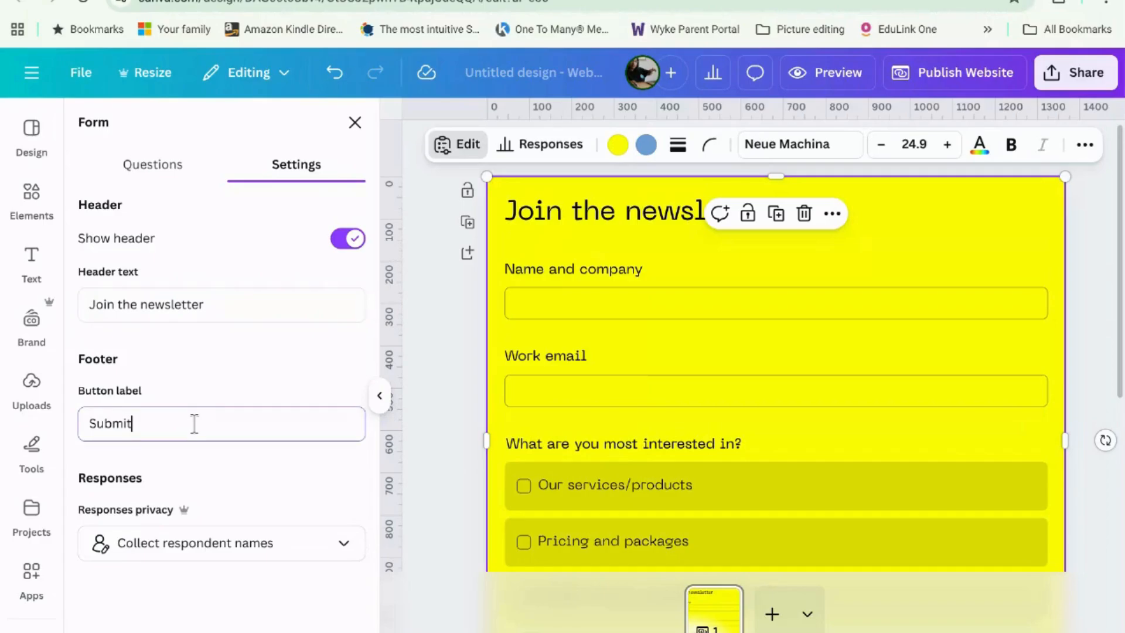
Step: Rename the first two questions to 'First Name' and 'Email'
{"action": "left_click", "coordinate": [167, 167]}
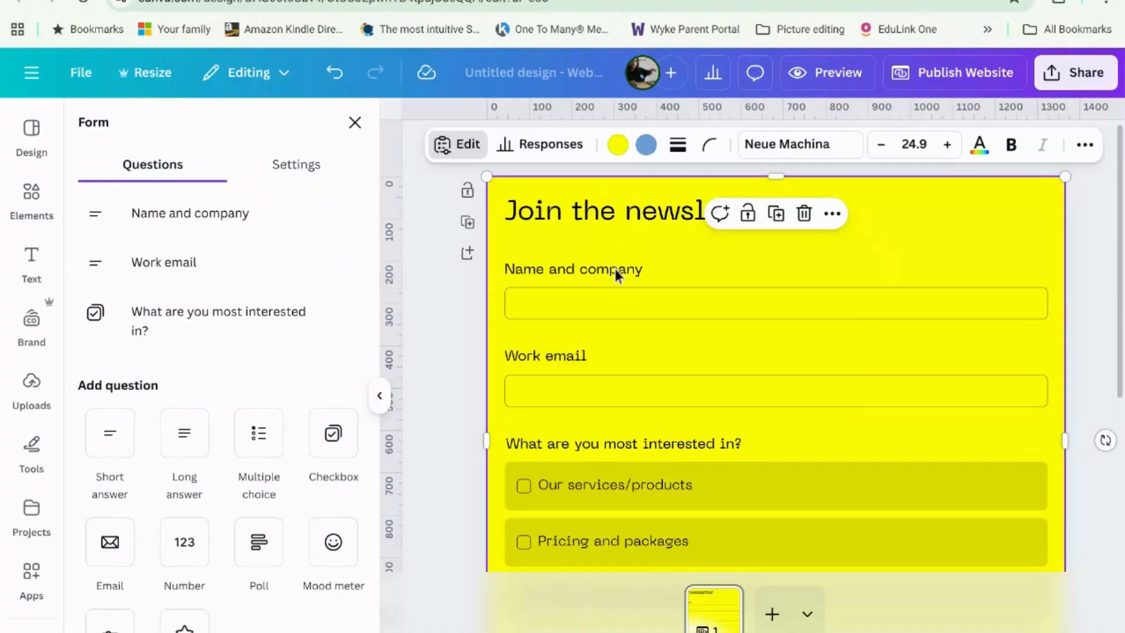
{"action": "left_click_drag", "start_coordinate": [251, 213], "coordinate": [131, 218]}
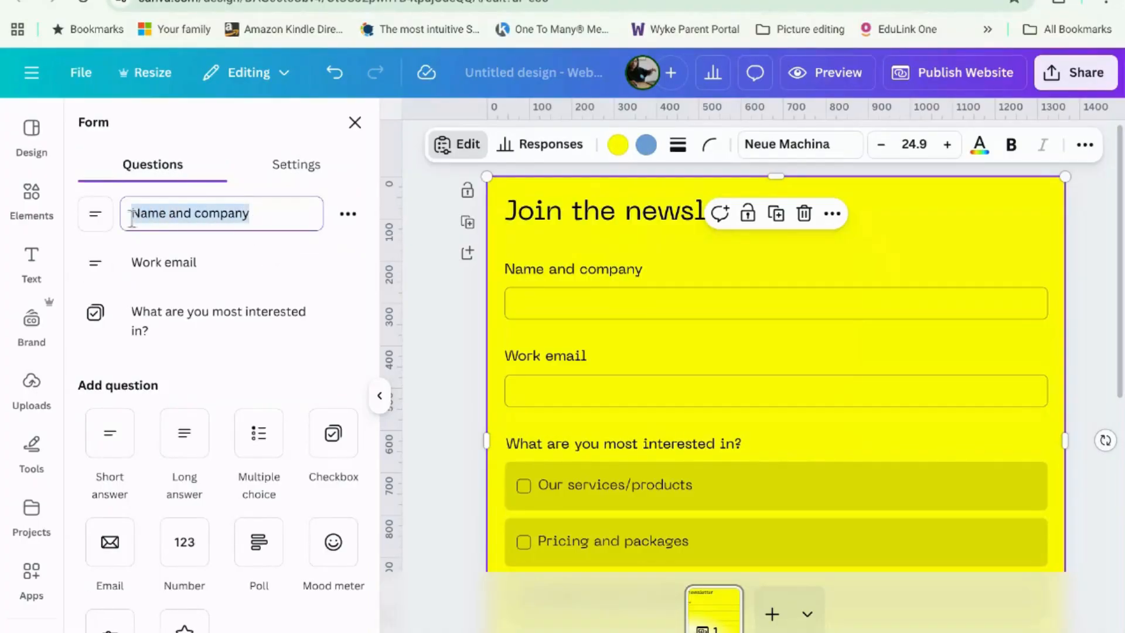
{"action": "type", "text": "First Name"}
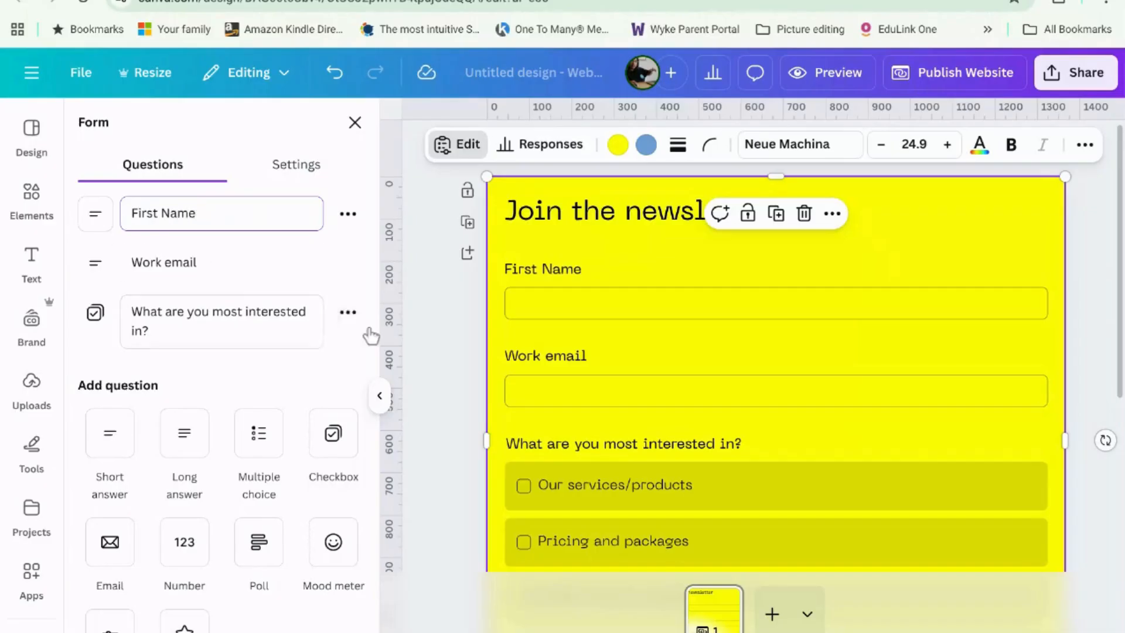
{"action": "left_click", "coordinate": [253, 261]}
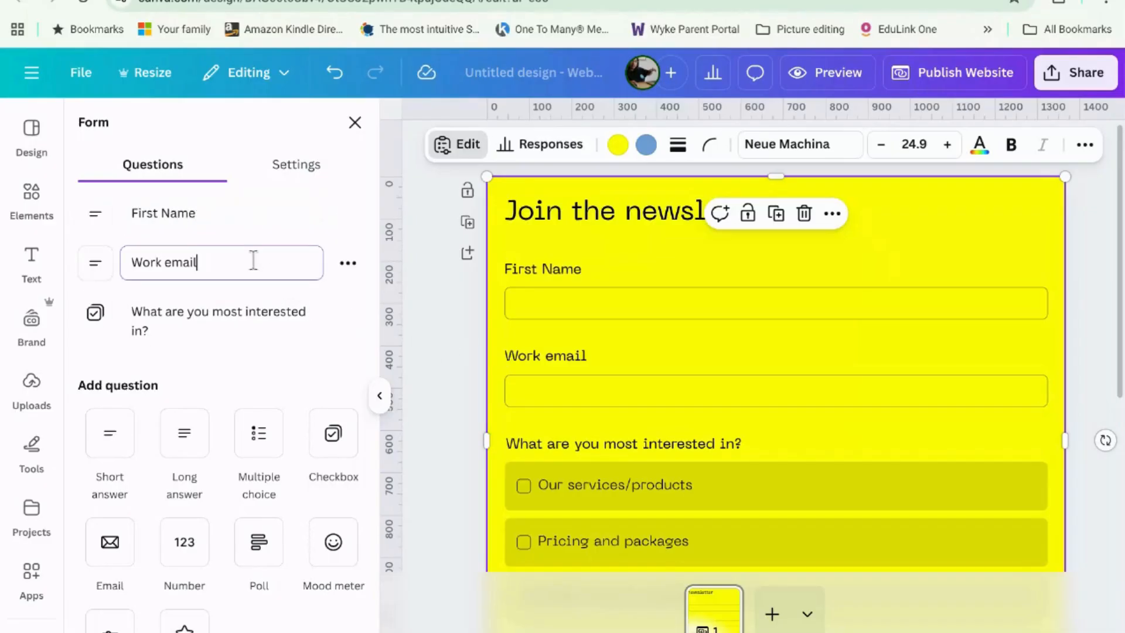
{"action": "left_click_drag", "start_coordinate": [253, 261], "coordinate": [91, 262]}
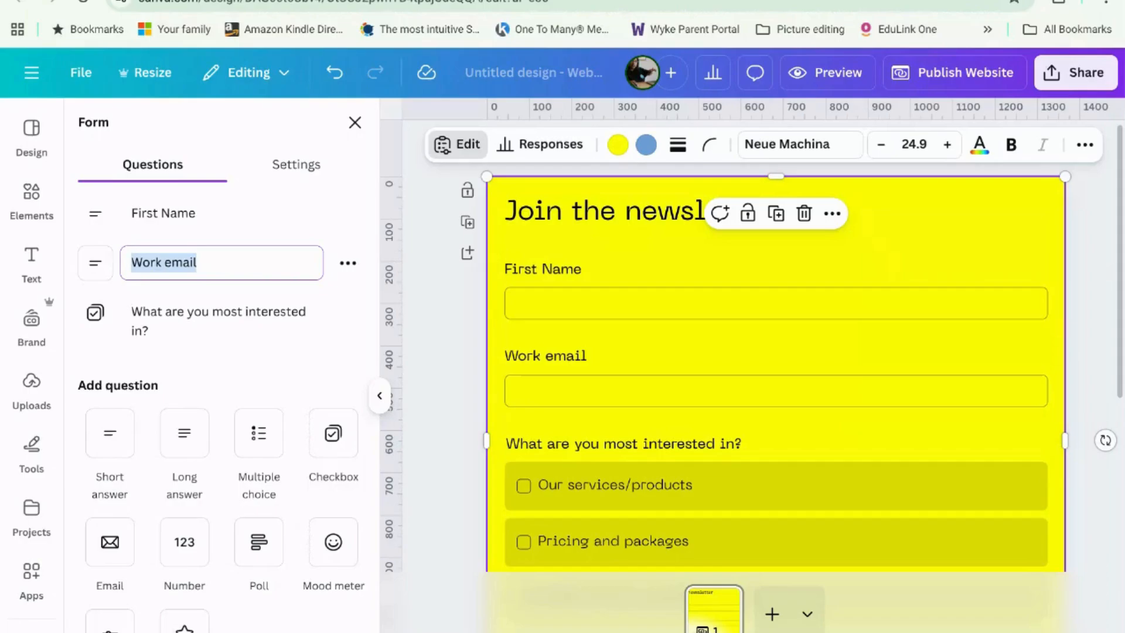
{"action": "type", "text": "Email"}
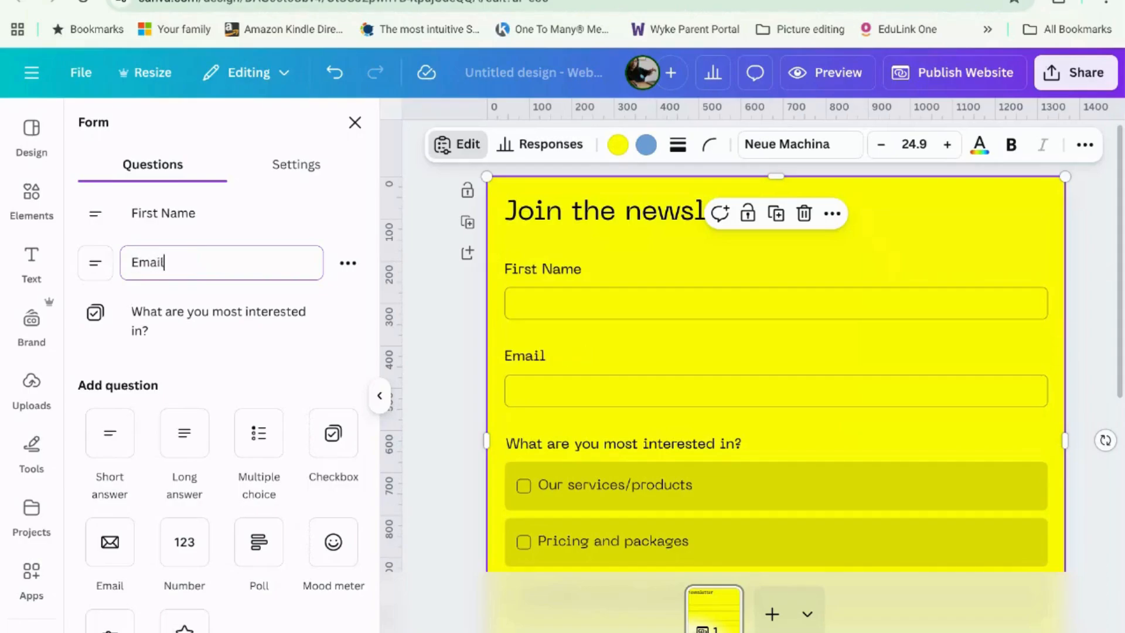
Step: Retype the first two interest options as the monthly newsletter and 'New releases and special offers only (sporadic)'
{"action": "left_click", "coordinate": [252, 328]}
{"action": "scroll", "coordinate": [254, 328], "scroll_direction": "down", "scroll_amount": 1}
{"action": "left_click", "coordinate": [254, 338]}
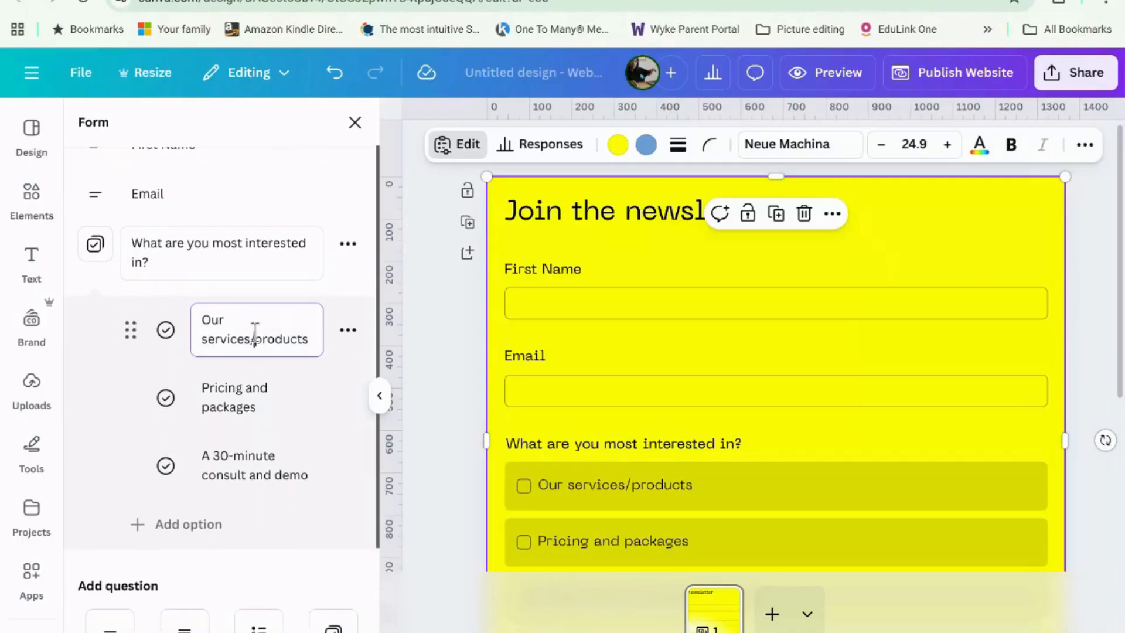
{"action": "left_click_drag", "start_coordinate": [302, 339], "coordinate": [202, 319]}
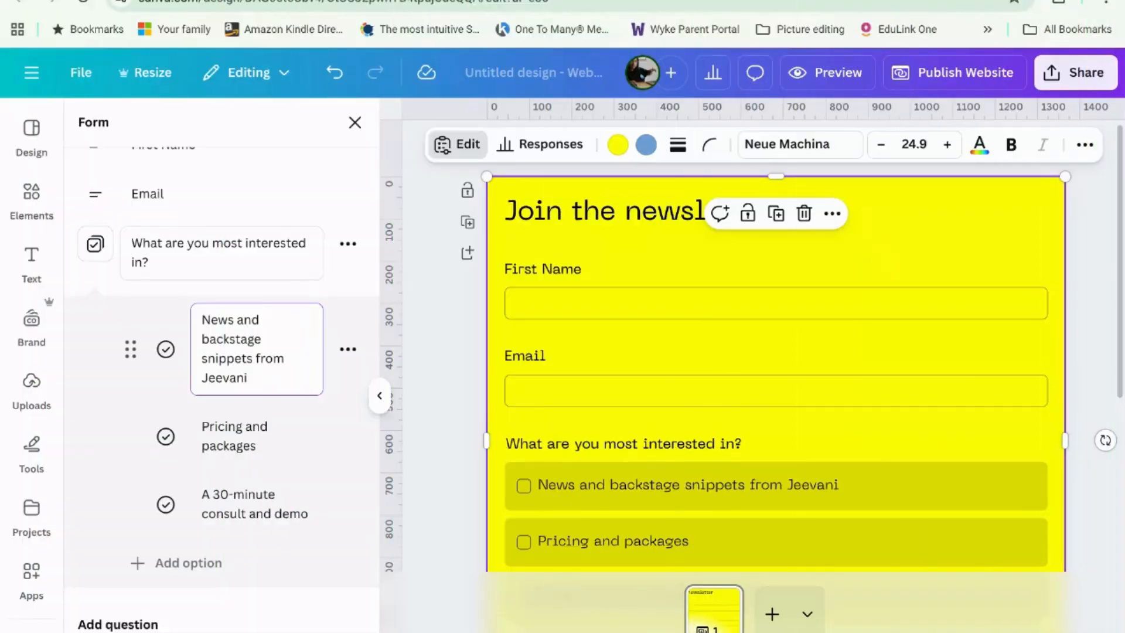
{"action": "type", "text": "Charika (Mont"}
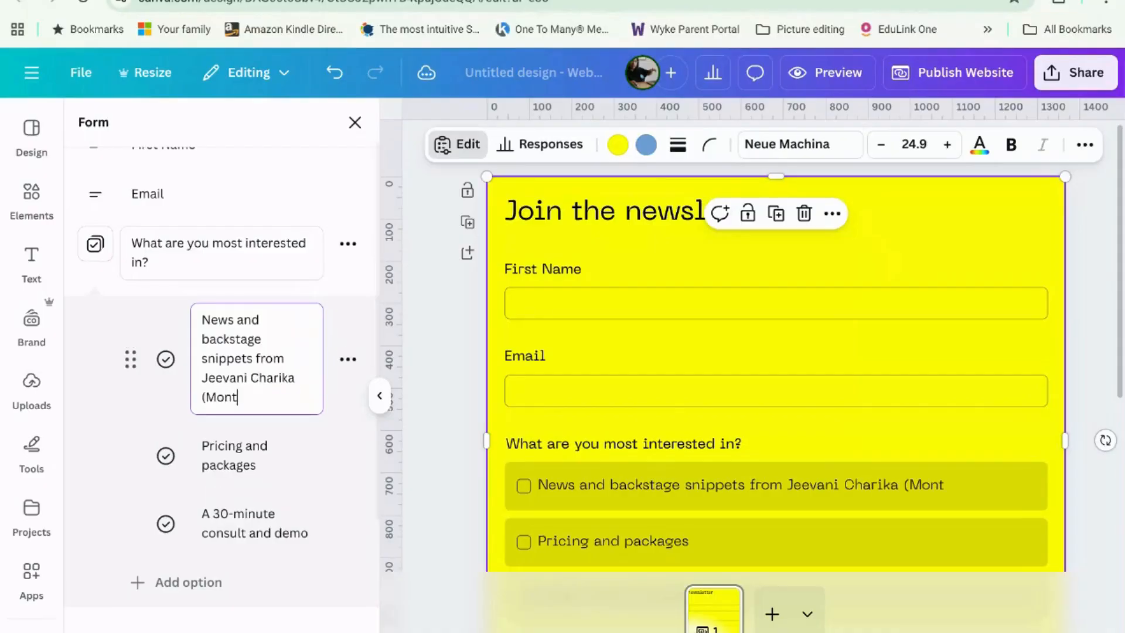
{"action": "type", "text": "hly)"}
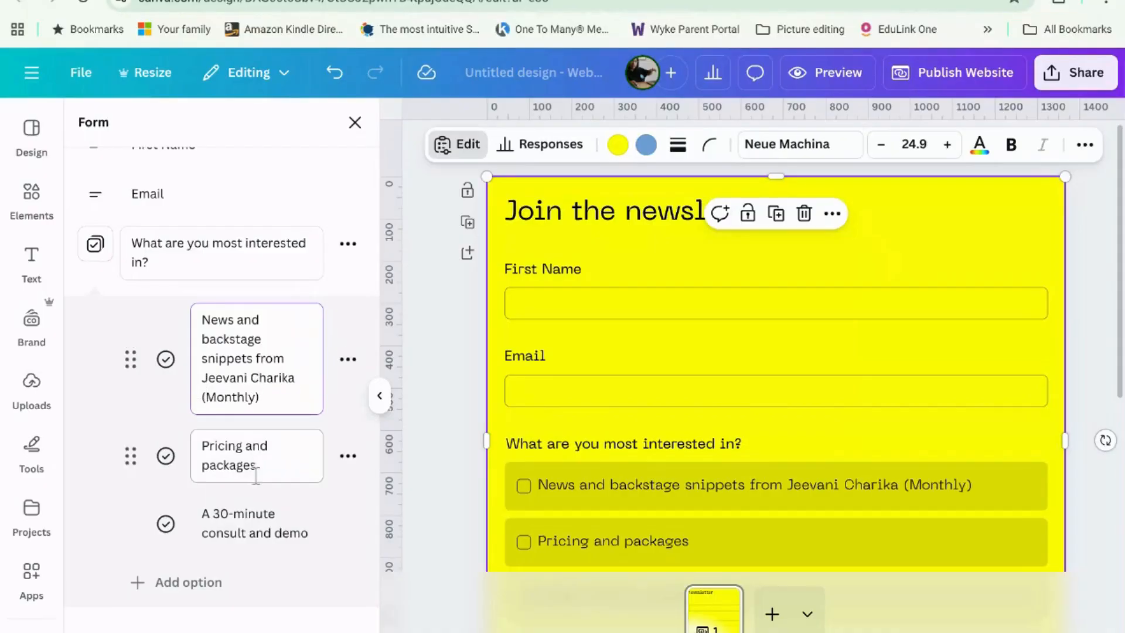
{"action": "left_click", "coordinate": [252, 465]}
{"action": "left_click_drag", "start_coordinate": [279, 446], "coordinate": [197, 423]}
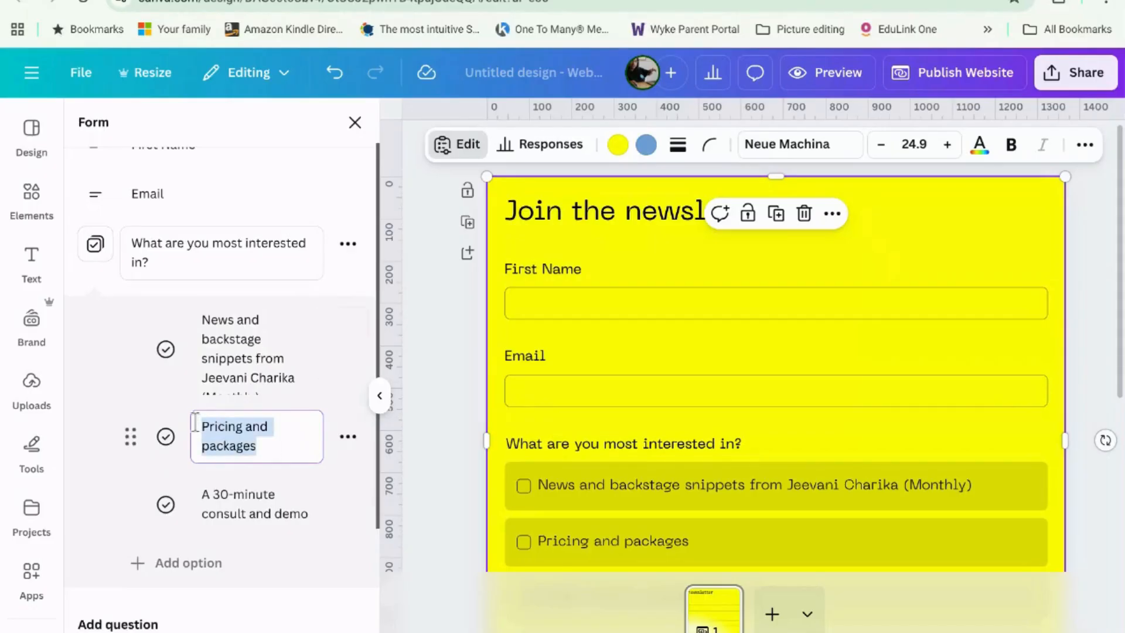
{"action": "type", "text": "New relea"}
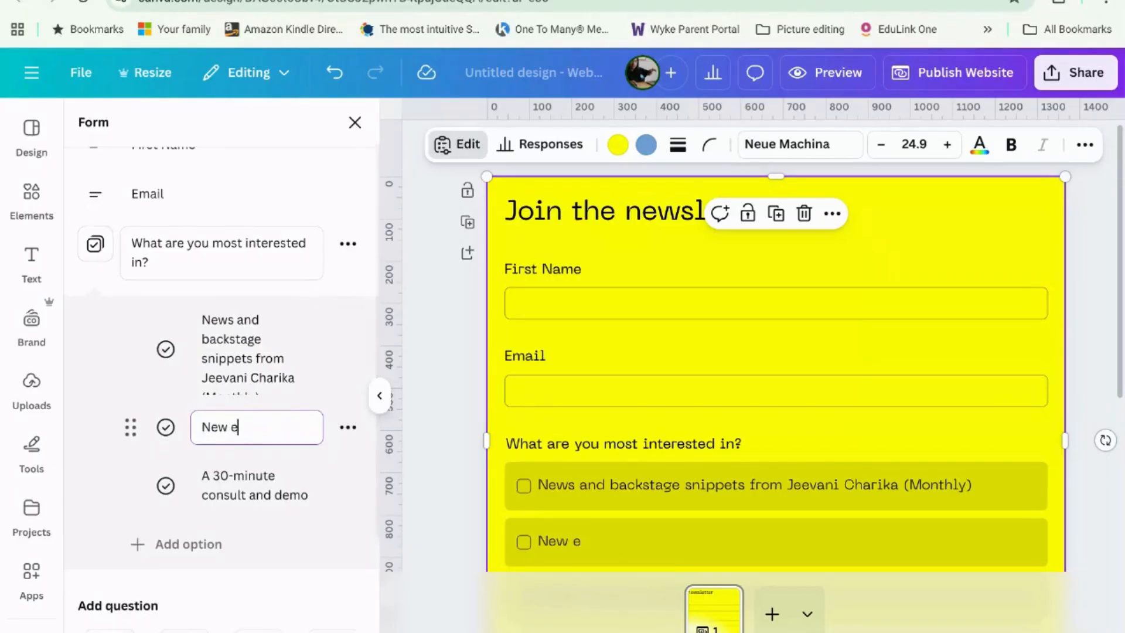
{"action": "type", "text": "ses and"}
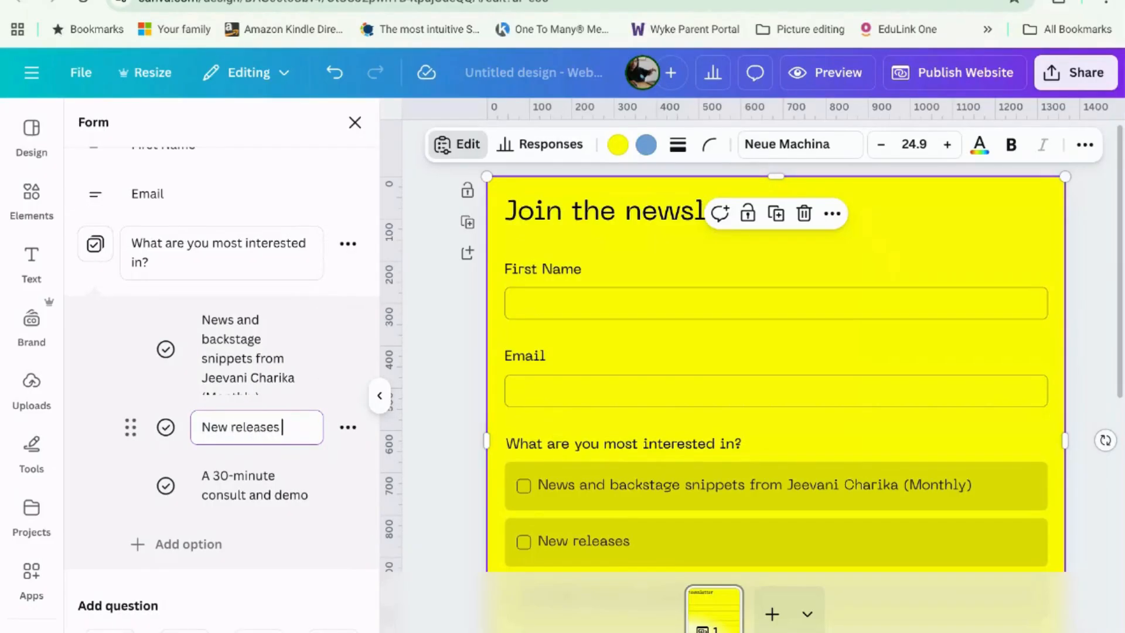
{"action": "type", "text": "speci"}
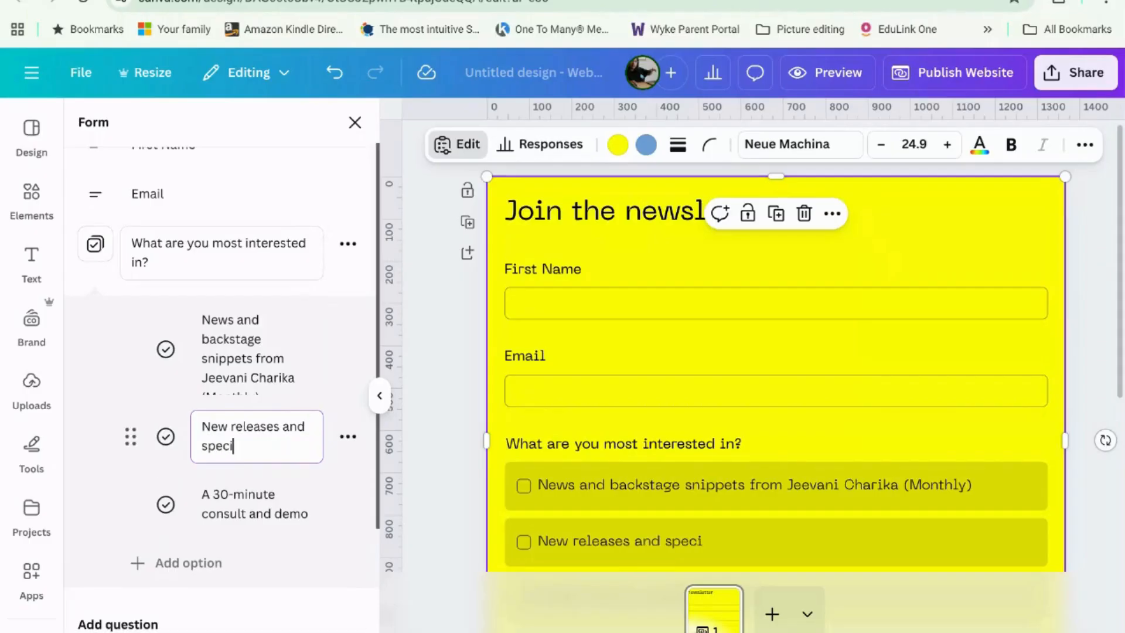
{"action": "type", "text": "al offers only"}
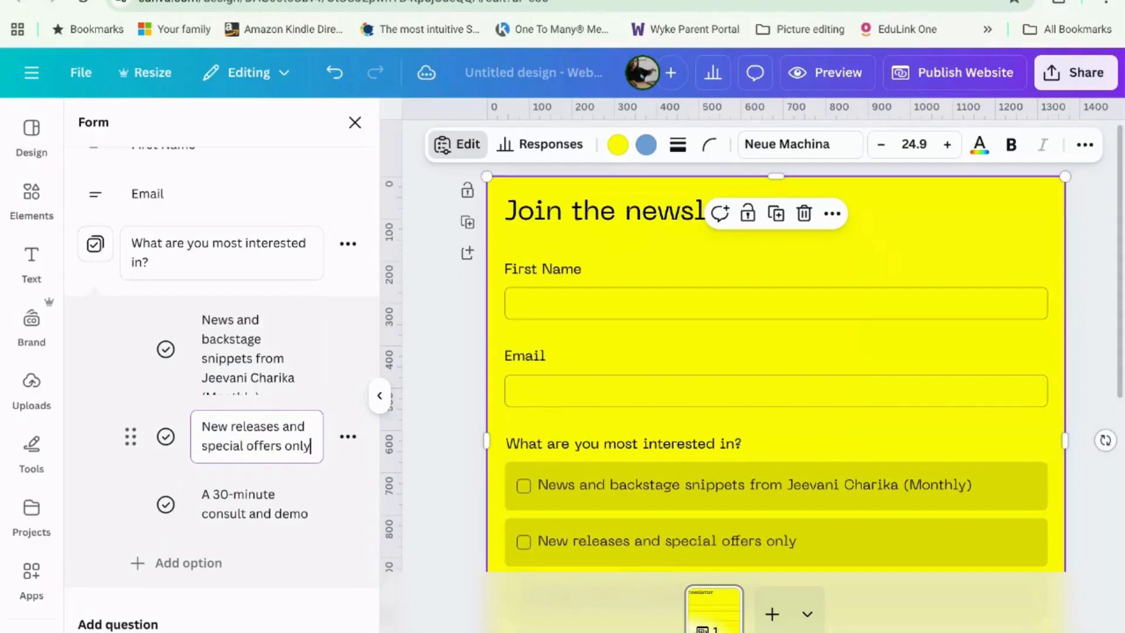
{"action": "type", "text": " (sporadic)"}
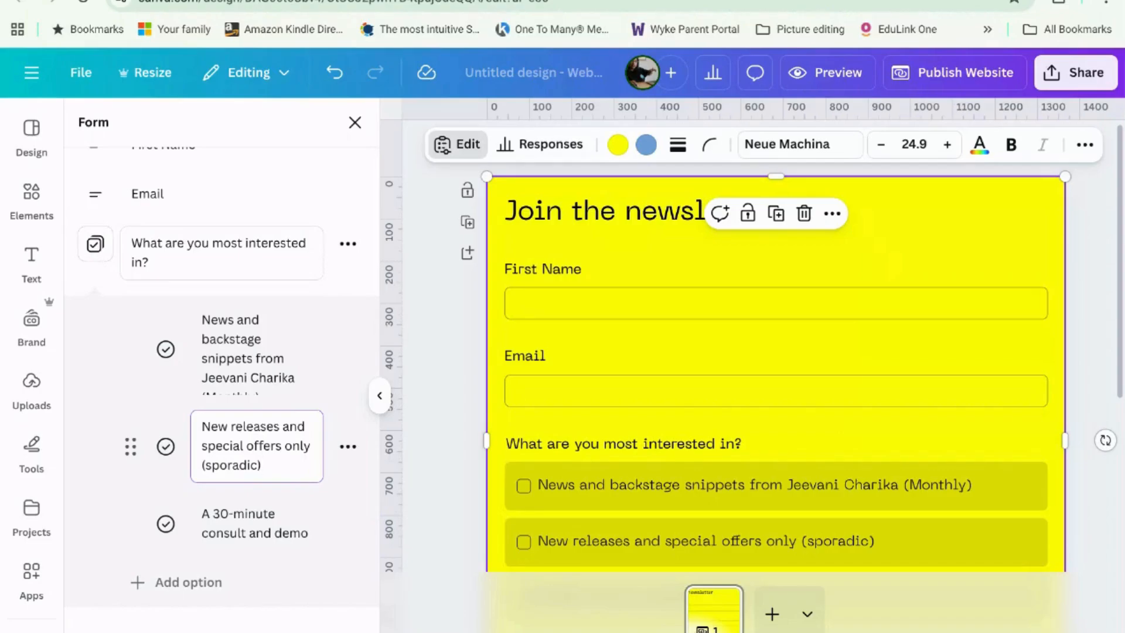
Step: Delete the 'A 30-minute consult and demo' option and deselect the form
{"action": "left_click", "coordinate": [275, 514]}
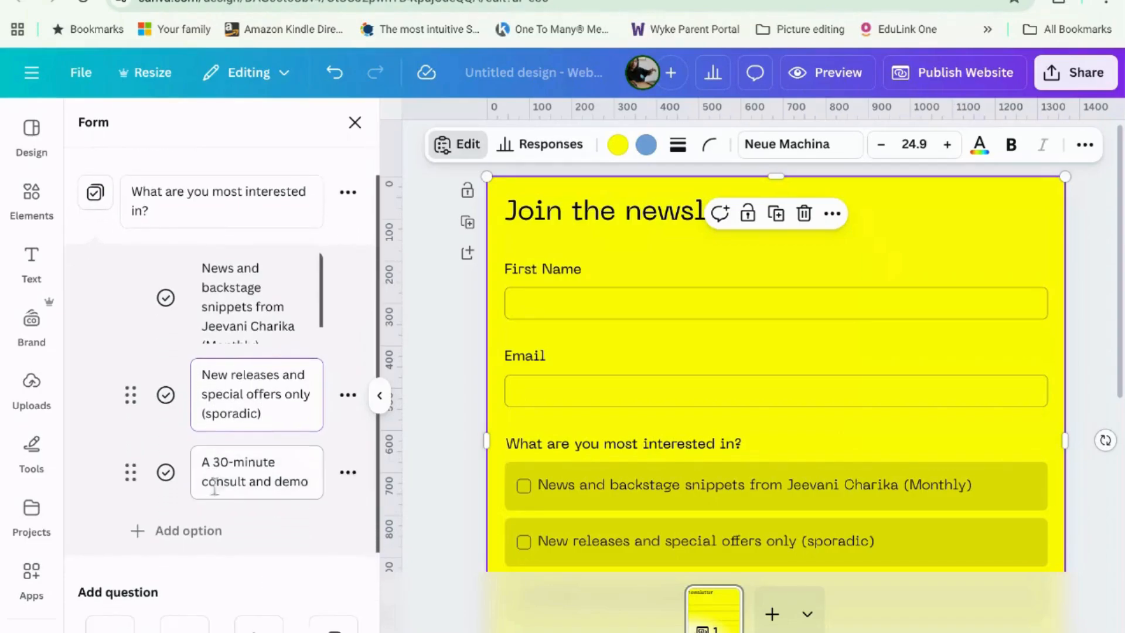
{"action": "left_click", "coordinate": [350, 471]}
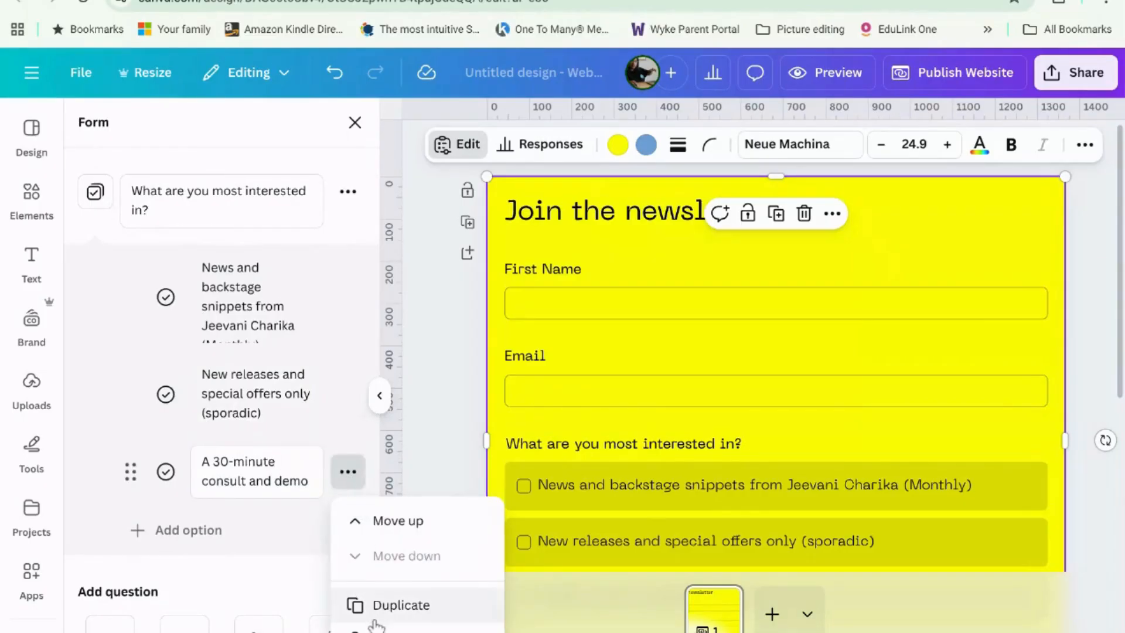
{"action": "left_click", "coordinate": [343, 630]}
{"action": "scroll", "coordinate": [532, 436], "scroll_direction": "down", "scroll_amount": 5}
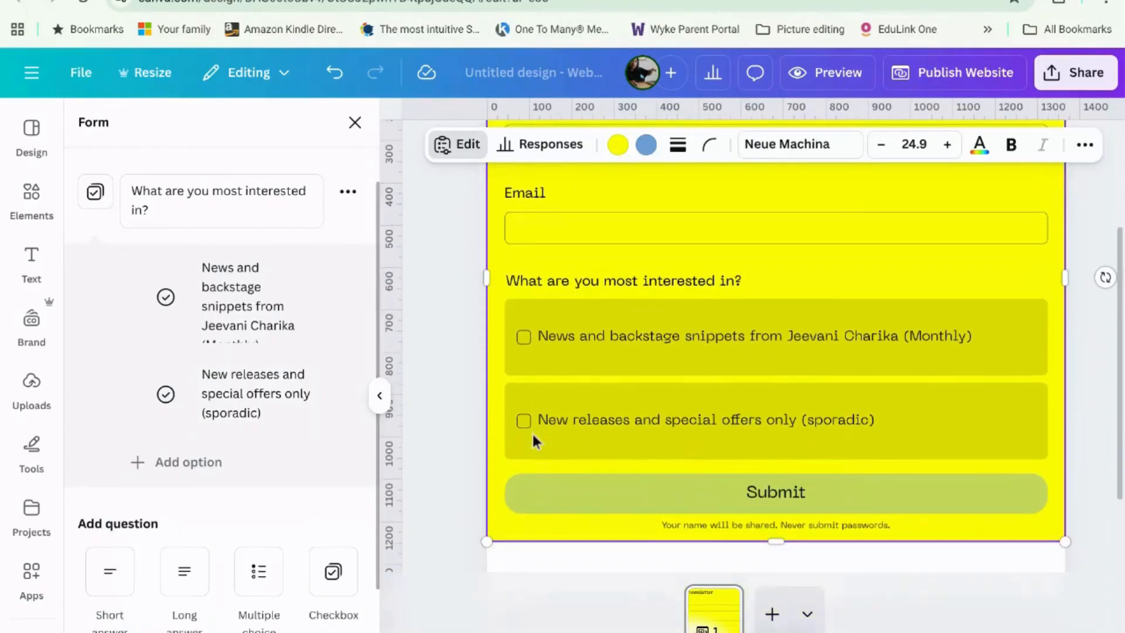
{"action": "scroll", "coordinate": [535, 440], "scroll_direction": "up", "scroll_amount": 1}
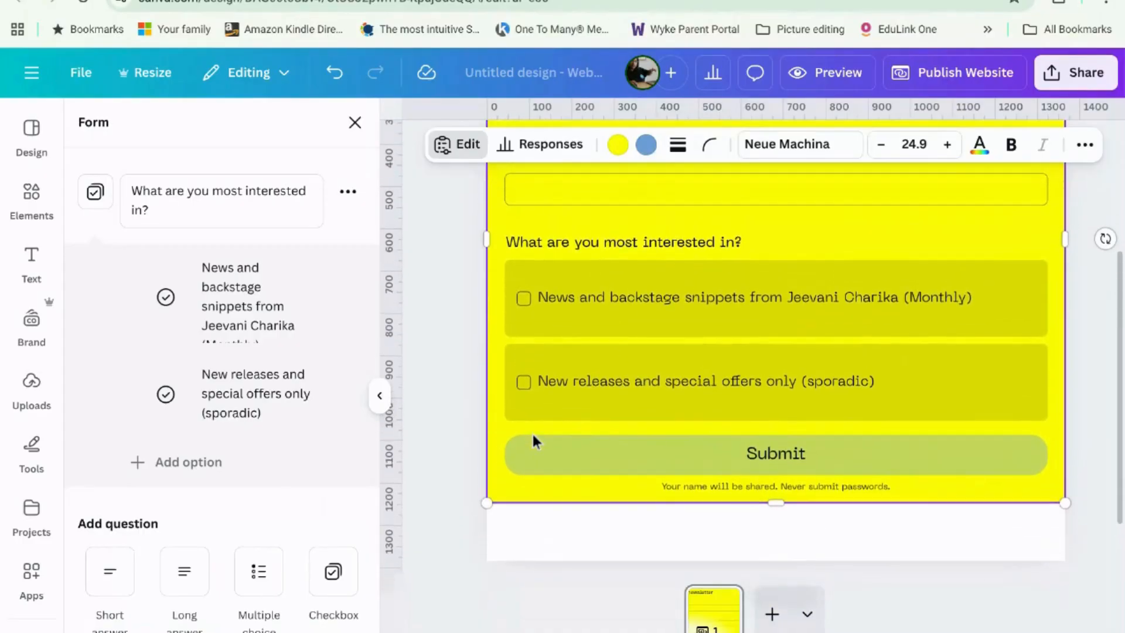
{"action": "left_click", "coordinate": [554, 530]}
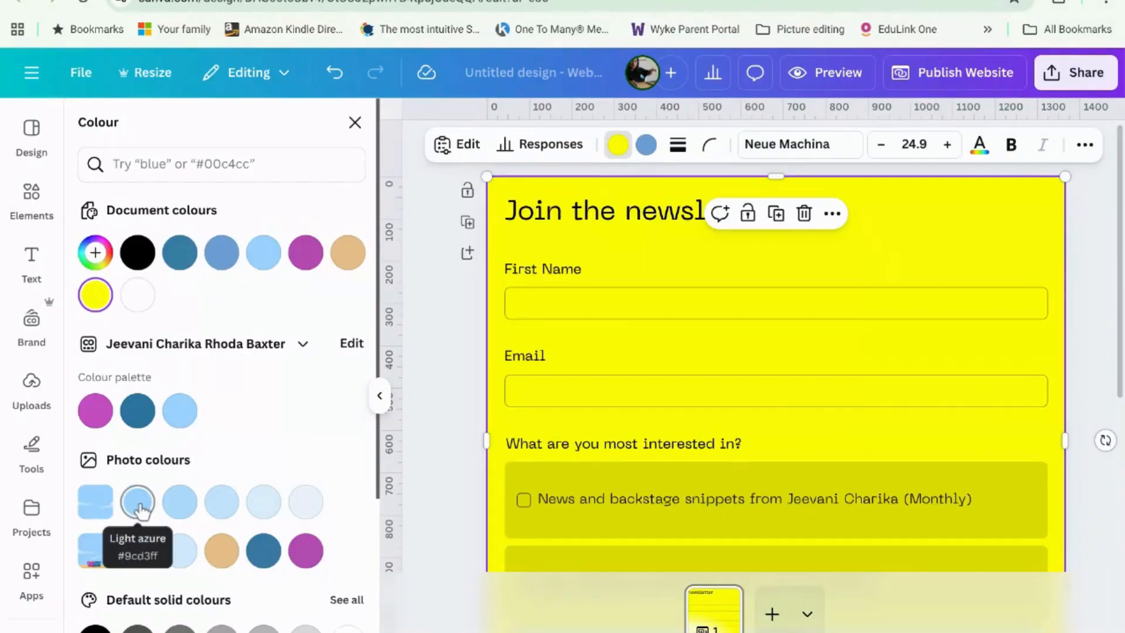
Step: Make the form Light azure and the page background light blue, undoing a yellow trial
{"action": "left_click", "coordinate": [138, 503]}
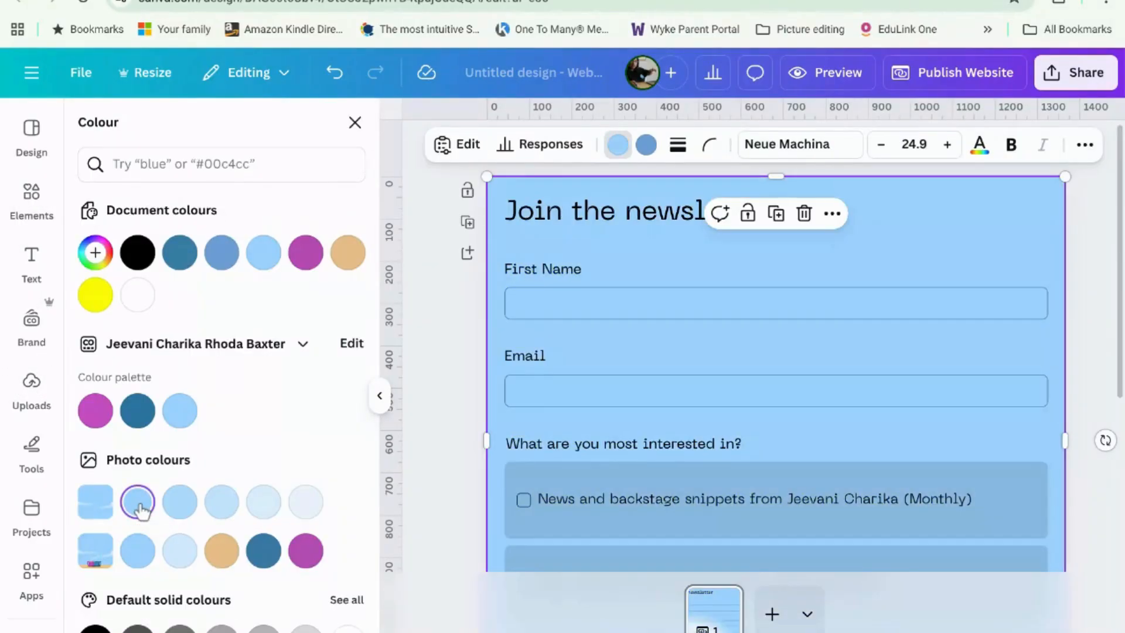
{"action": "left_click", "coordinate": [1084, 144]}
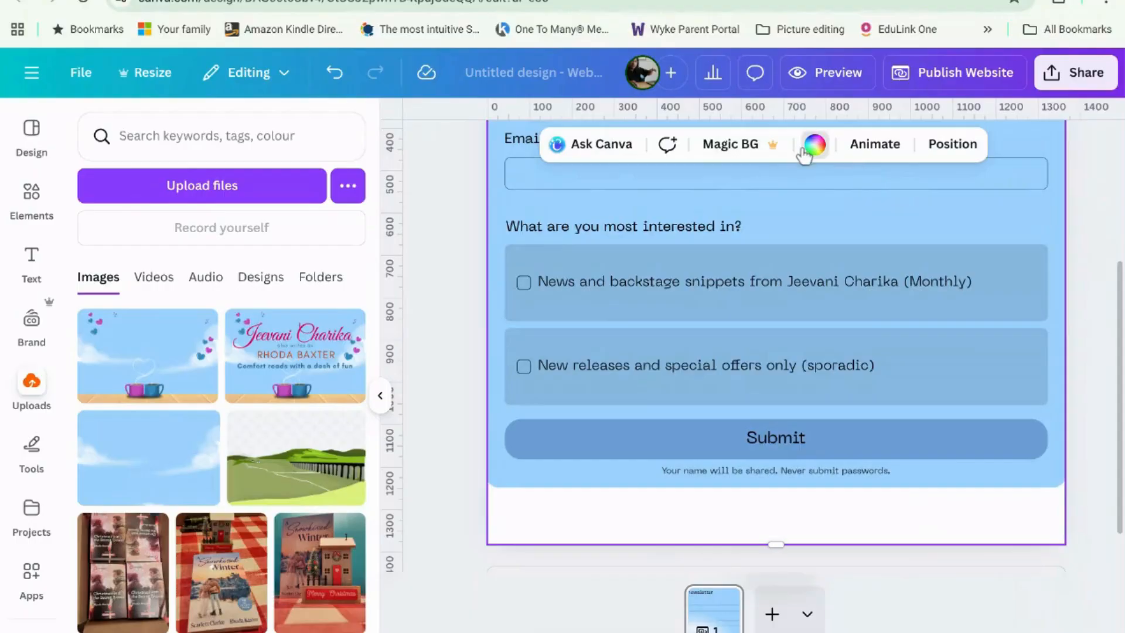
{"action": "left_click", "coordinate": [814, 145]}
{"action": "left_click", "coordinate": [220, 252]}
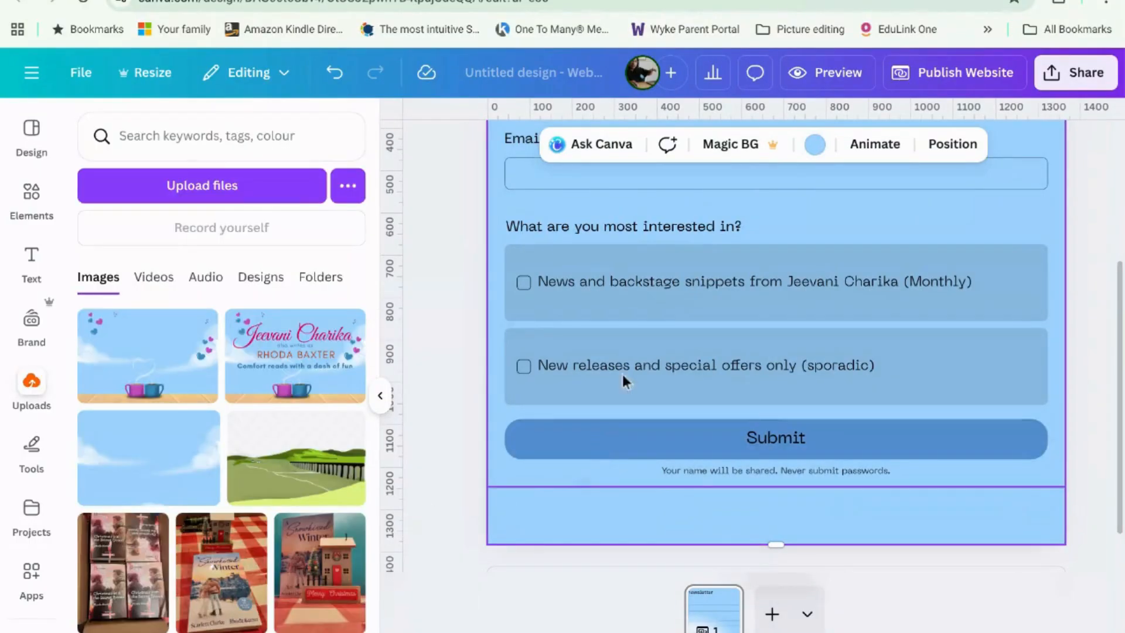
{"action": "left_click", "coordinate": [623, 446]}
{"action": "left_click", "coordinate": [809, 145]}
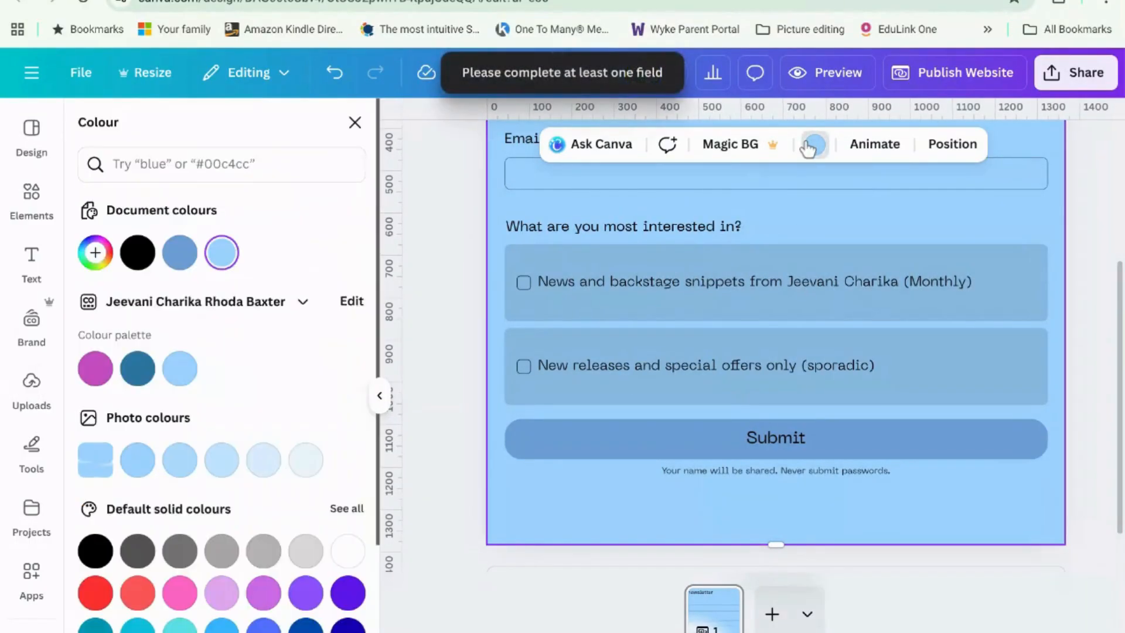
{"action": "scroll", "coordinate": [234, 410], "scroll_direction": "down", "scroll_amount": 3}
{"action": "left_click", "coordinate": [222, 540]}
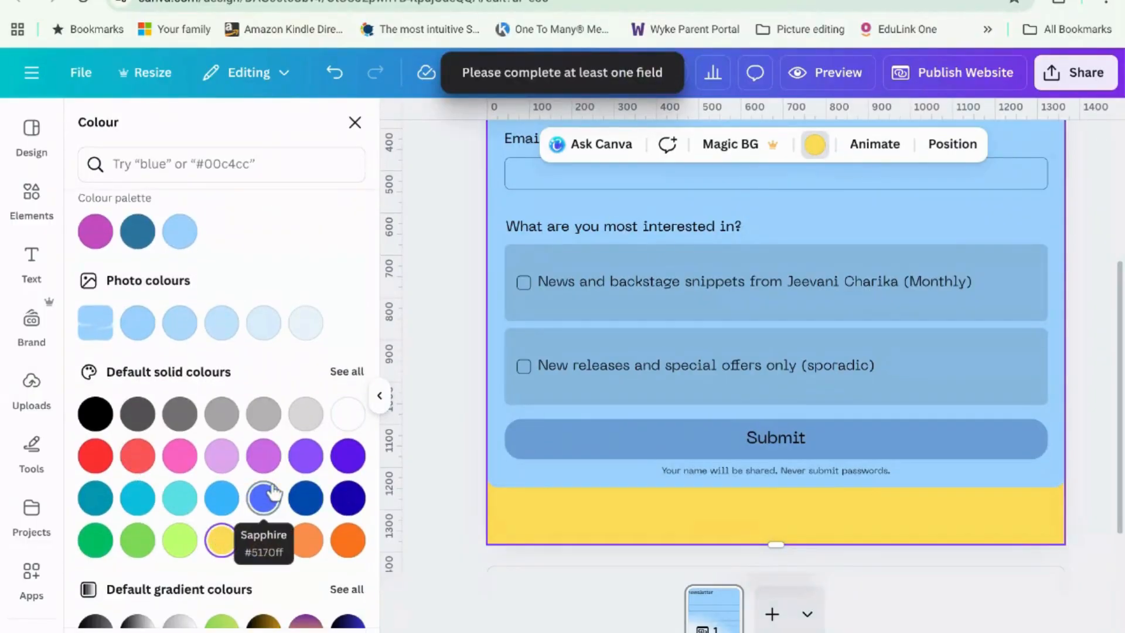
{"action": "key", "text": "ctrl+z"}
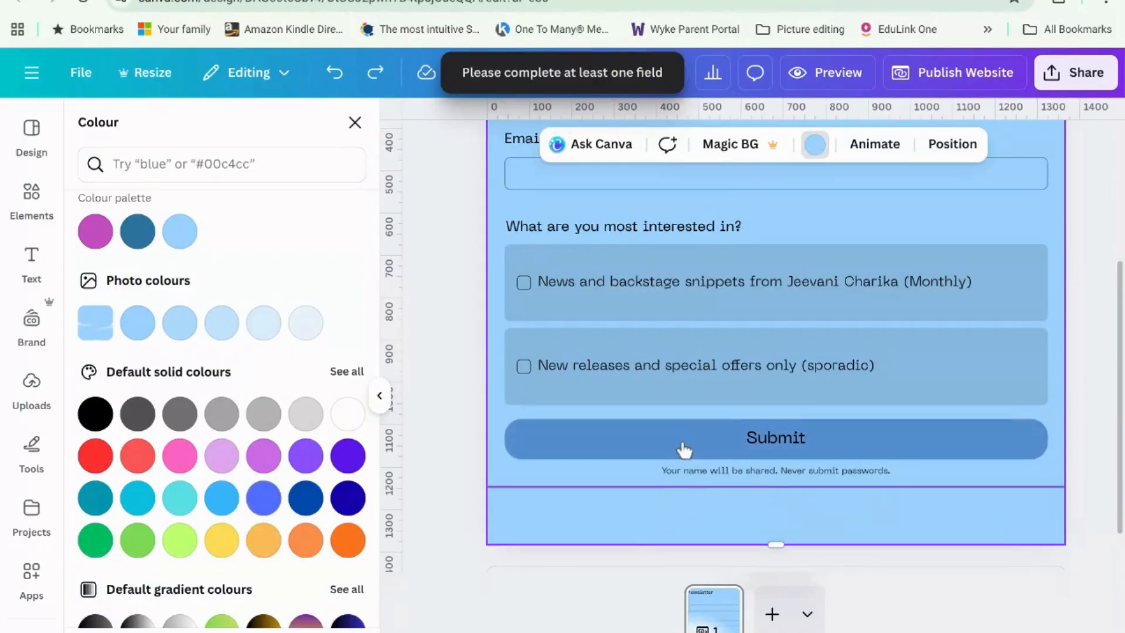
Step: Set the form's accent colour to magenta so the Submit button turns magenta
{"action": "left_click", "coordinate": [960, 208]}
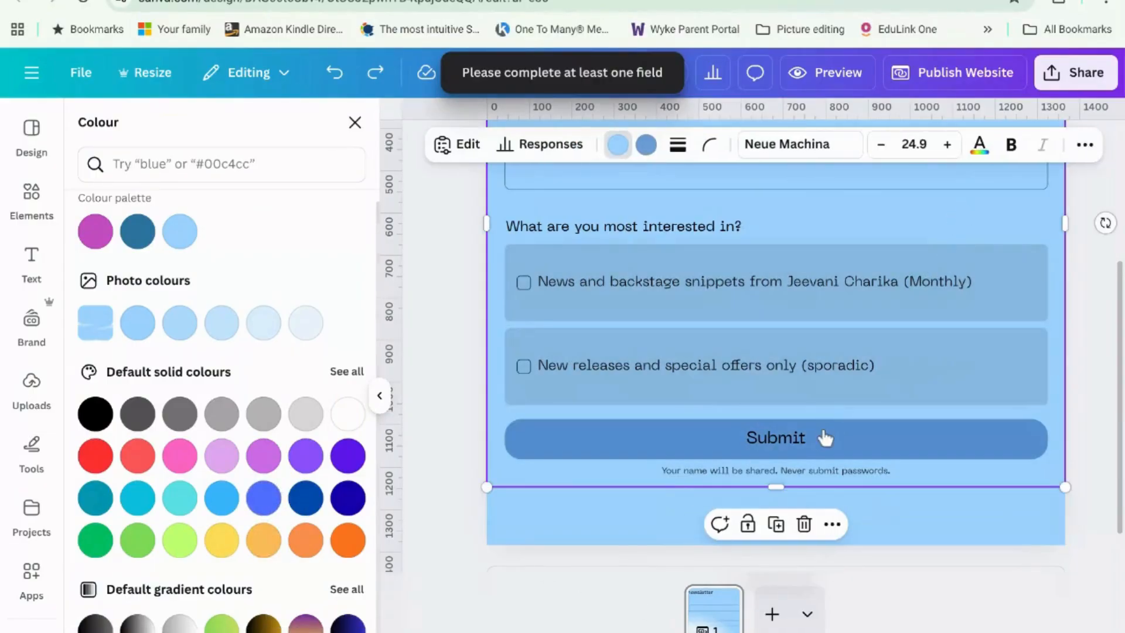
{"action": "left_click", "coordinate": [647, 145]}
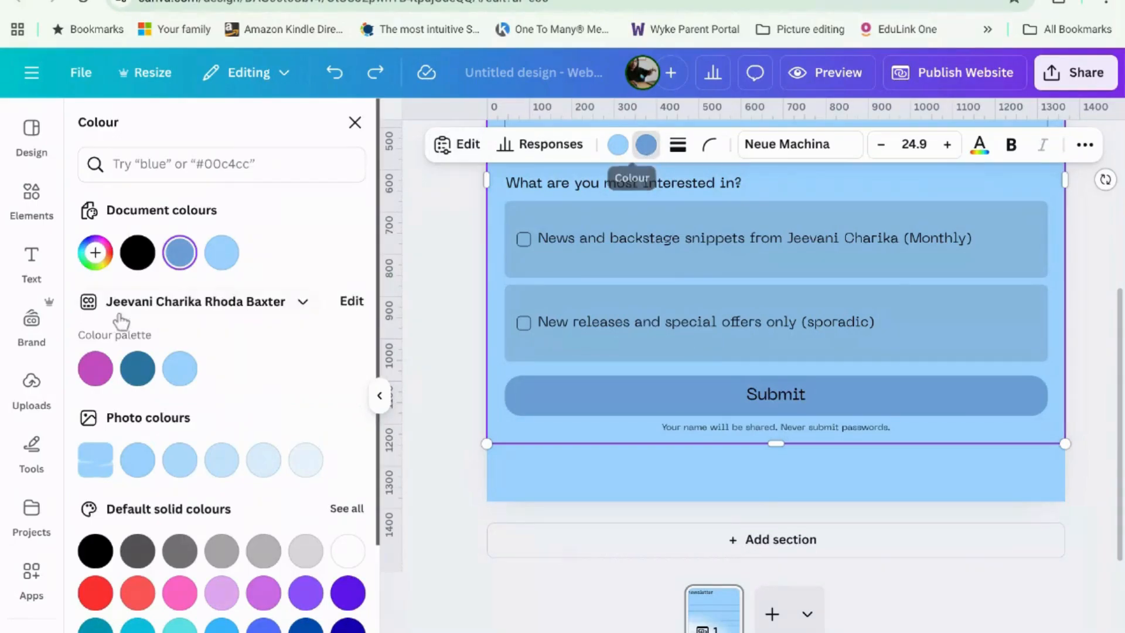
{"action": "left_click", "coordinate": [91, 374]}
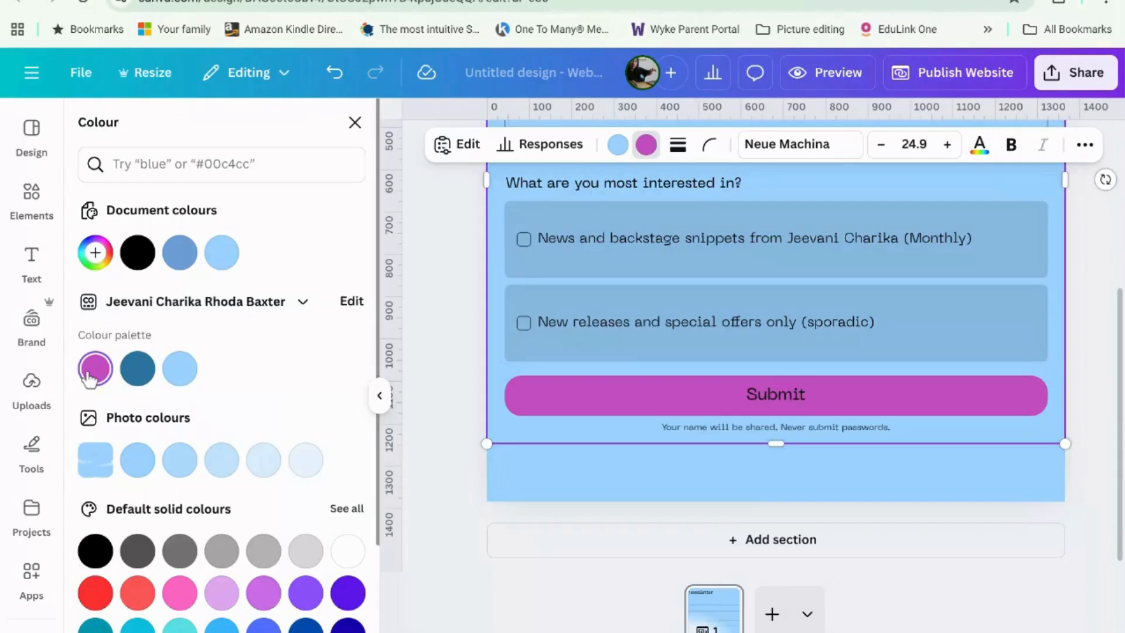
{"action": "left_click", "coordinate": [603, 512]}
{"action": "scroll", "coordinate": [643, 490], "scroll_direction": "up", "scroll_amount": 3}
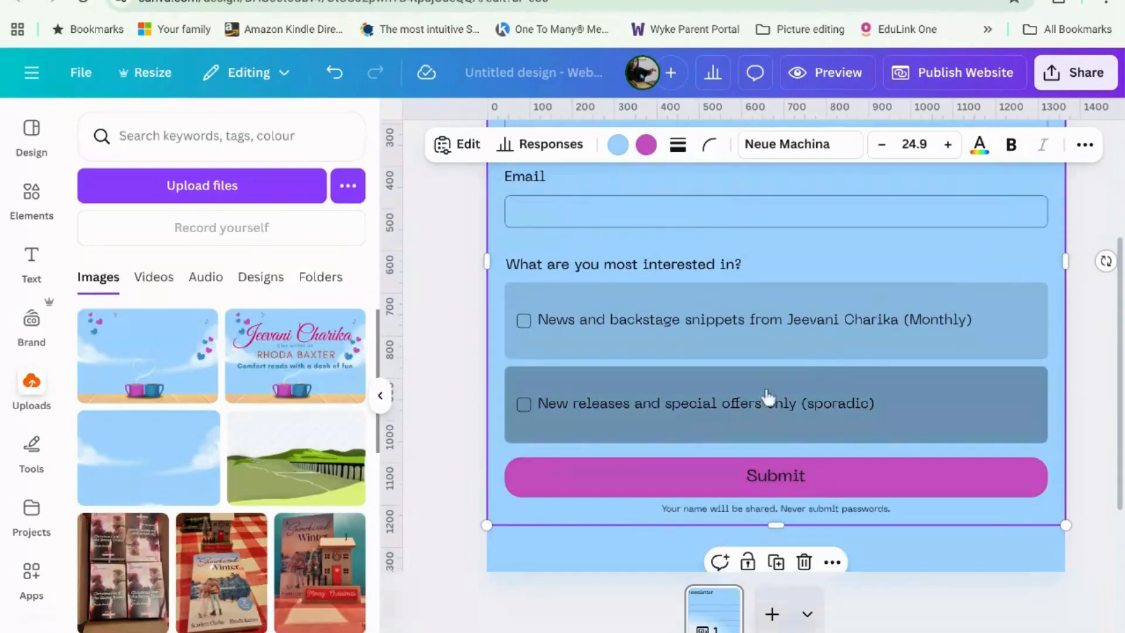
{"action": "scroll", "coordinate": [817, 369], "scroll_direction": "up", "scroll_amount": 1}
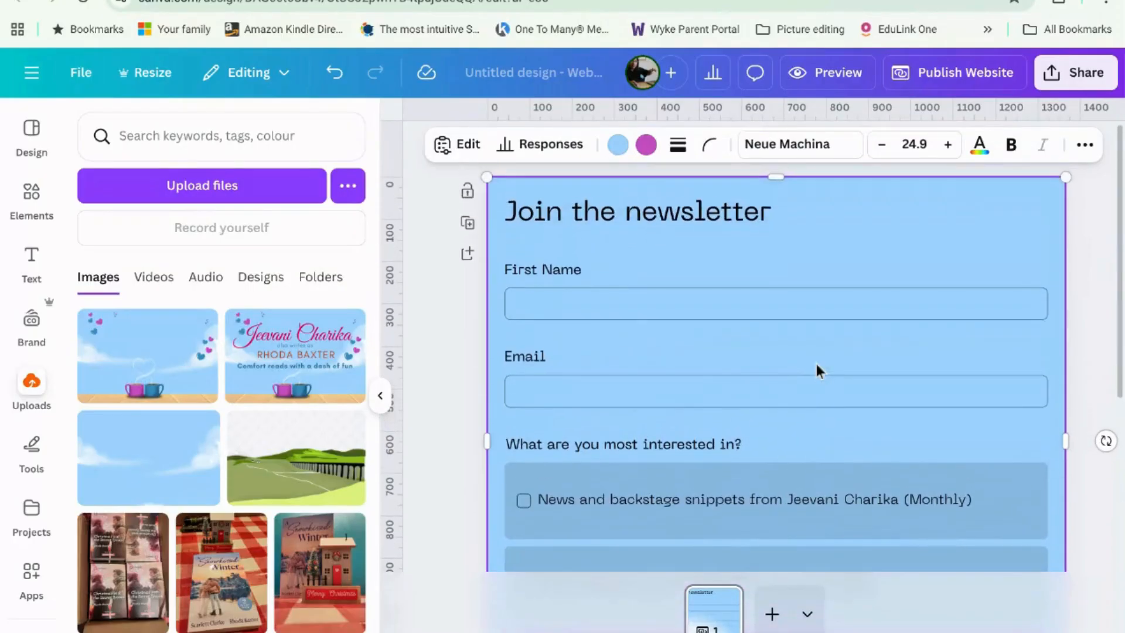
{"action": "scroll", "coordinate": [817, 366], "scroll_direction": "down", "scroll_amount": 4}
{"action": "left_click", "coordinate": [455, 525]}
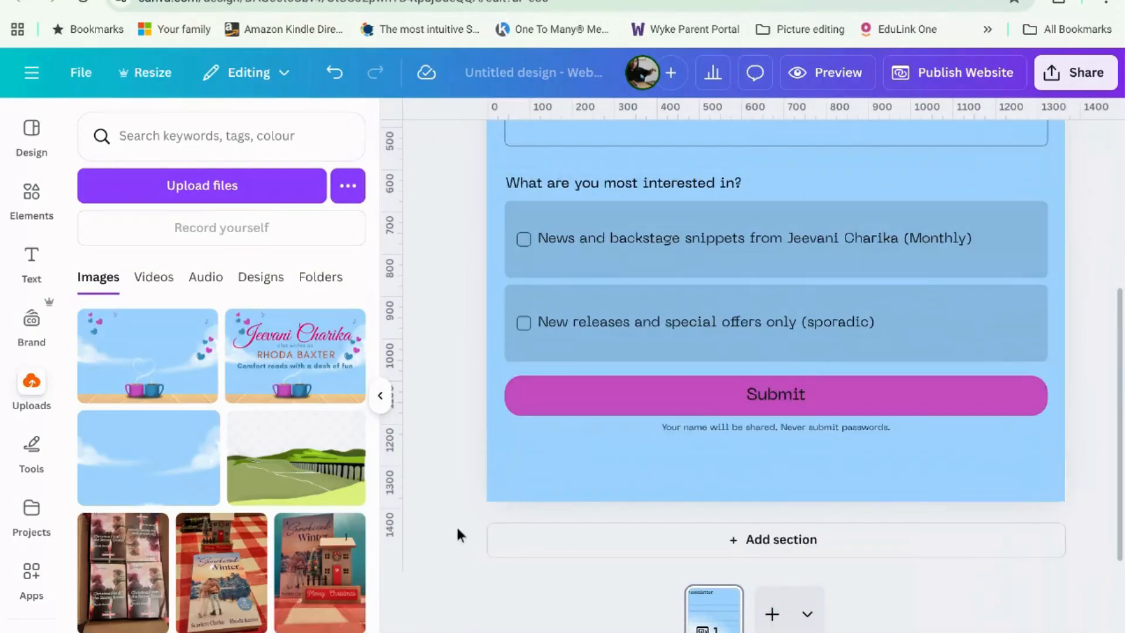
{"action": "left_click", "coordinate": [380, 396]}
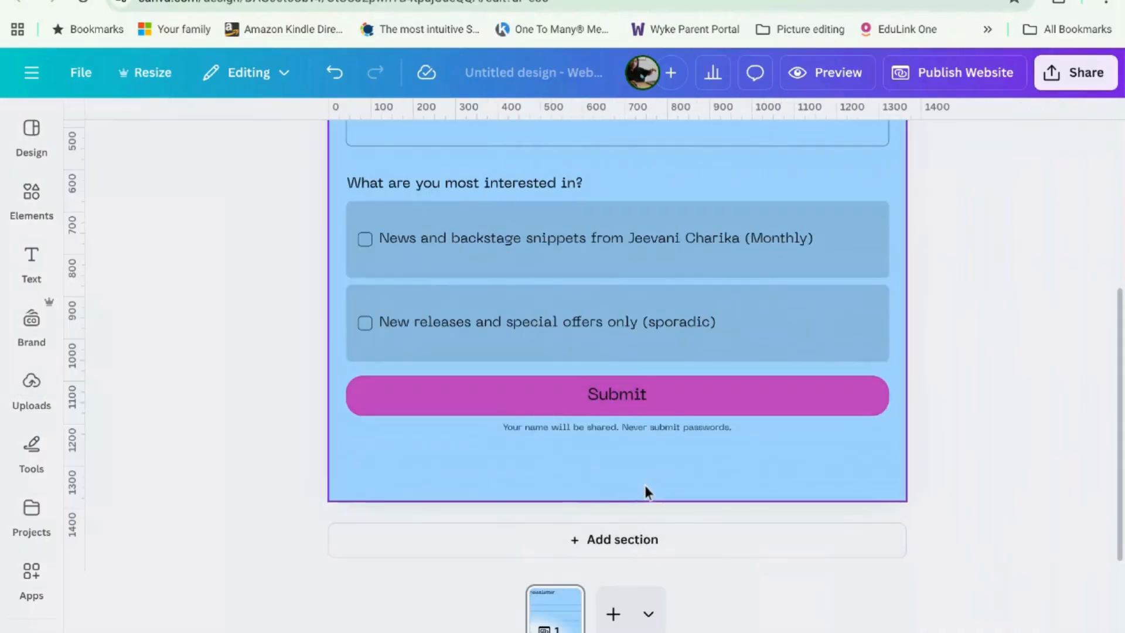
{"action": "scroll", "coordinate": [644, 485], "scroll_direction": "up", "scroll_amount": 2}
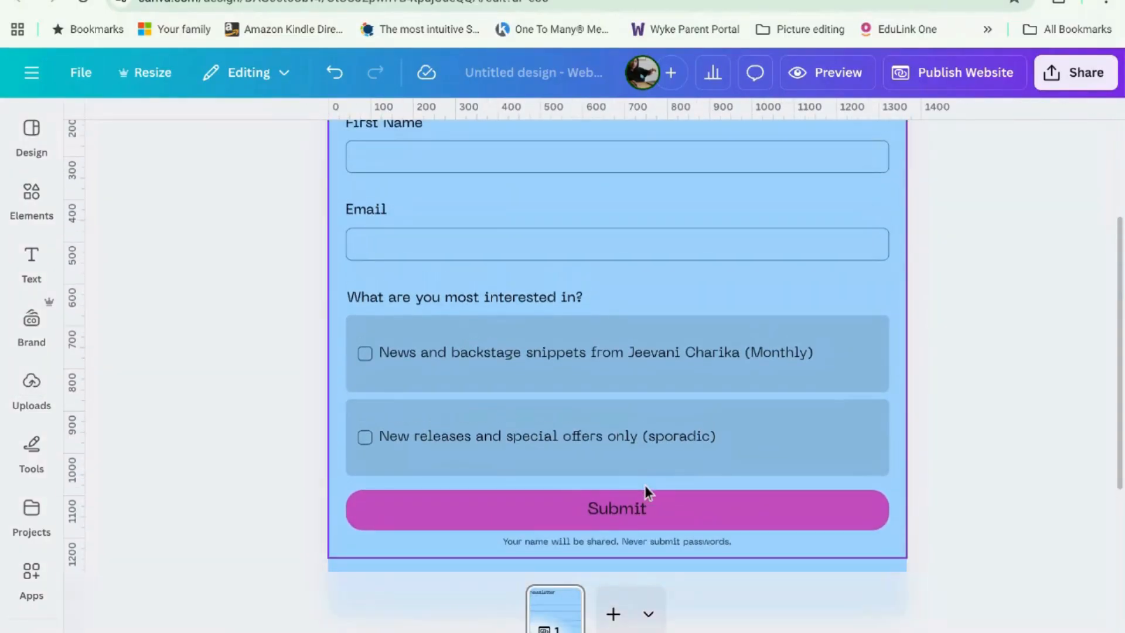
{"action": "scroll", "coordinate": [644, 485], "scroll_direction": "up", "scroll_amount": 3}
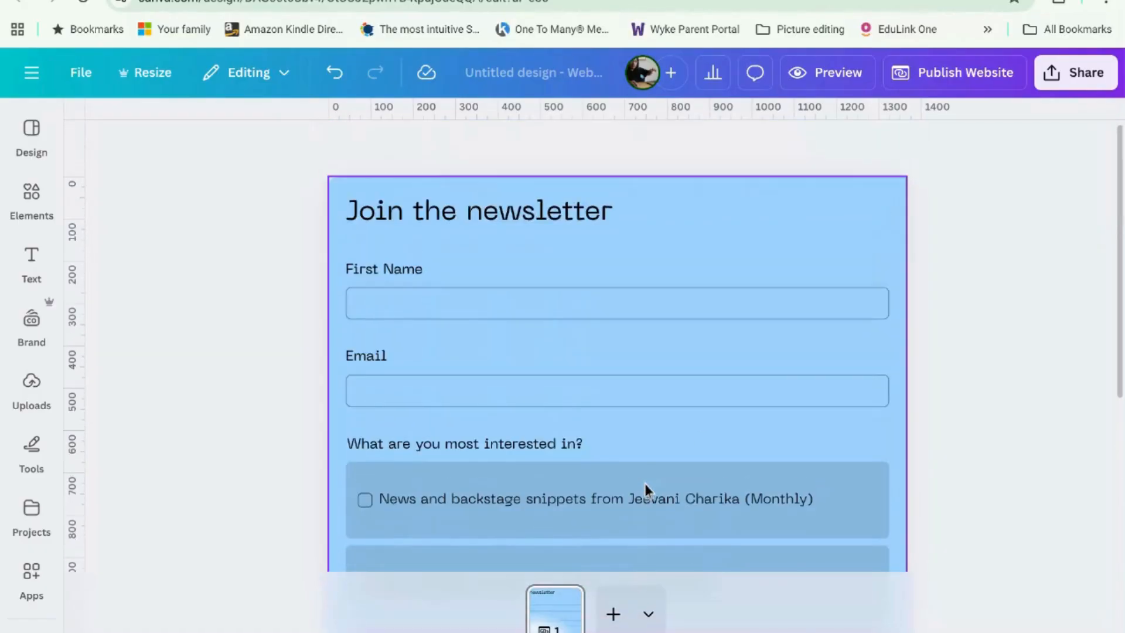
Step: Set the website's subpath to 'newsletter' in the publish settings
{"action": "left_click", "coordinate": [975, 80]}
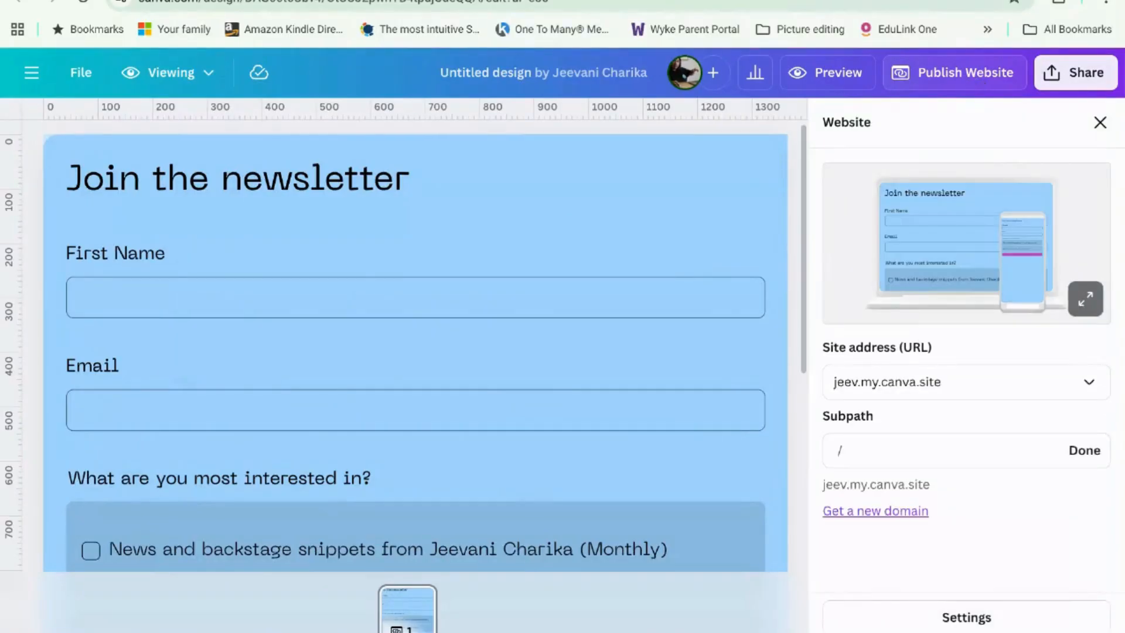
{"action": "left_click", "coordinate": [860, 457]}
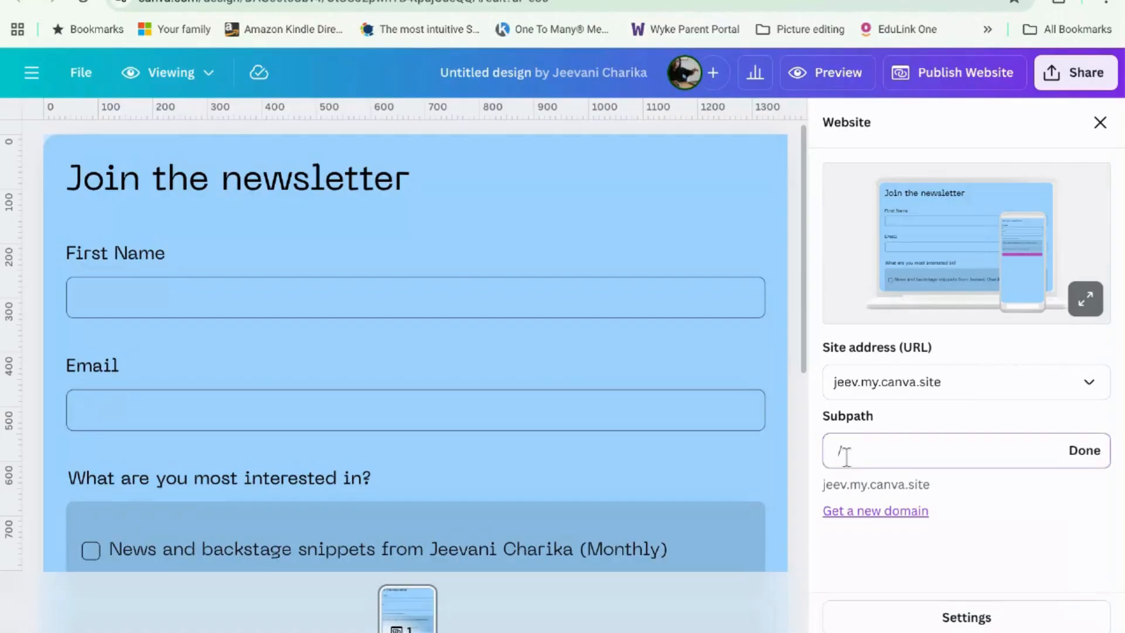
{"action": "type", "text": "newsletter"}
{"action": "left_click", "coordinate": [1097, 452]}
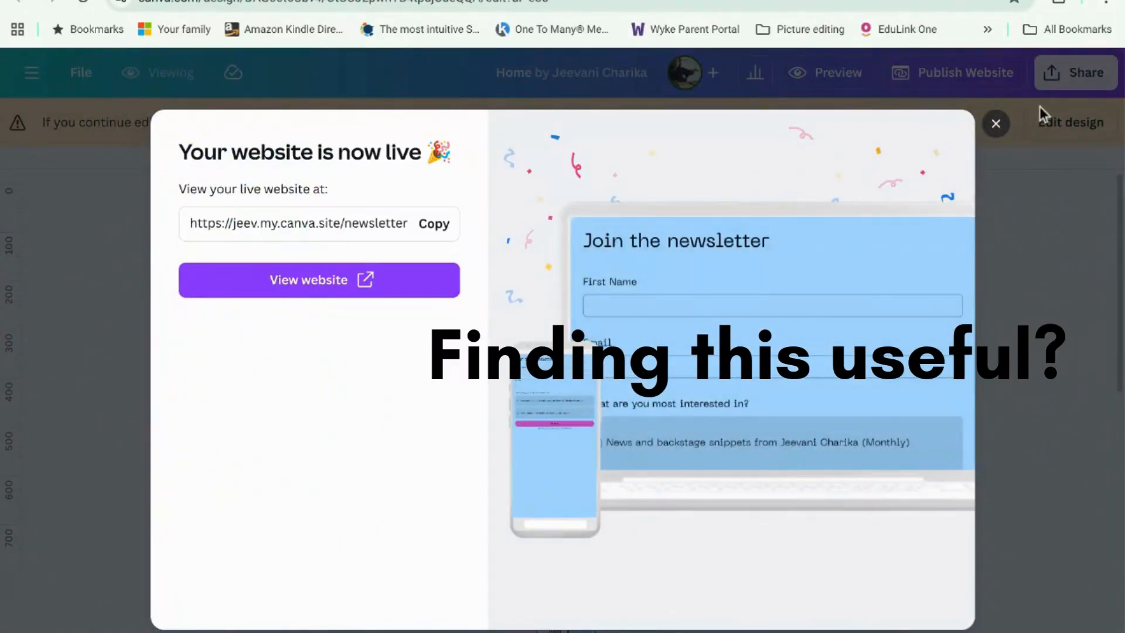
Step: Copy the live /newsletter site link, then open the desktop preview
{"action": "left_click", "coordinate": [449, 234]}
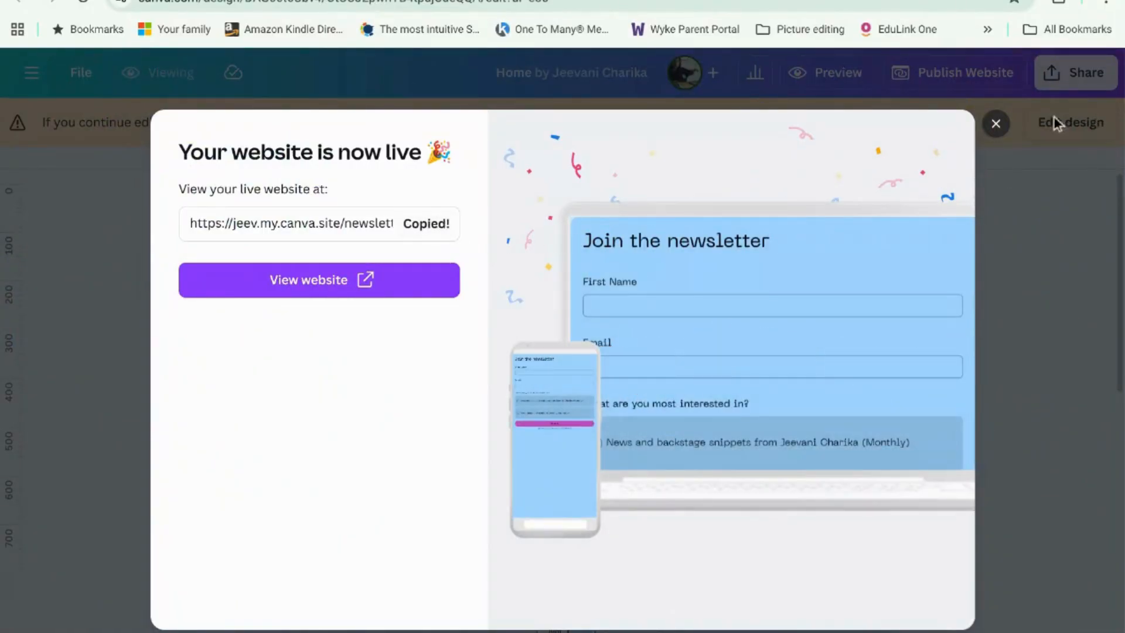
{"action": "left_click", "coordinate": [997, 129]}
{"action": "left_click", "coordinate": [972, 75]}
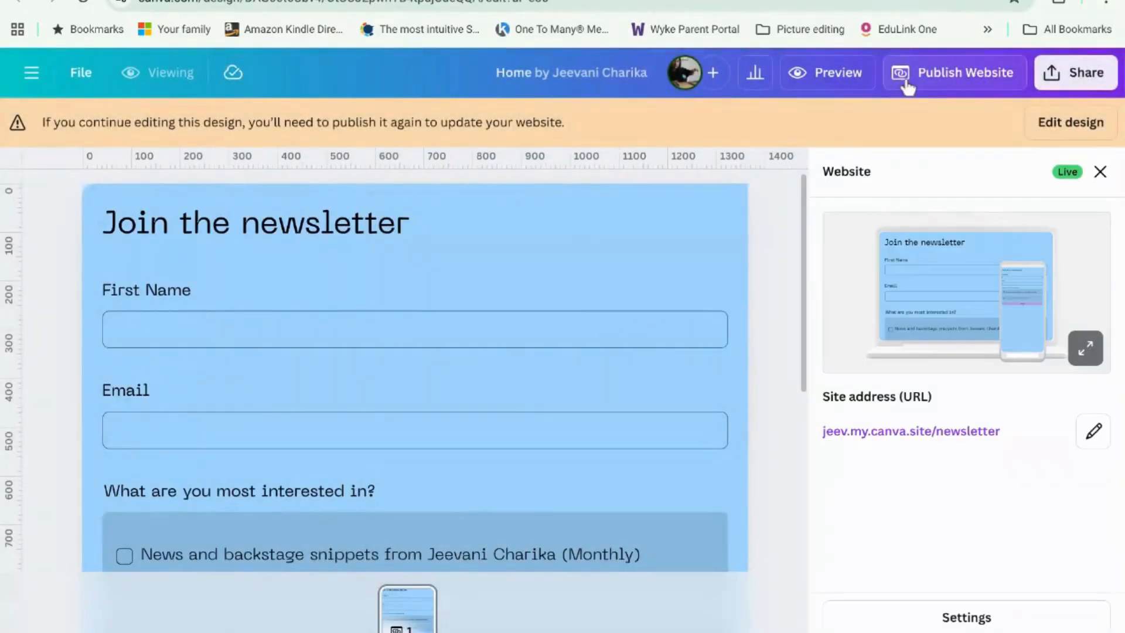
{"action": "left_click", "coordinate": [850, 82]}
Step: Scroll through the desktop preview, then switch it to the phone layout
{"action": "scroll", "coordinate": [788, 282], "scroll_direction": "down", "scroll_amount": 3}
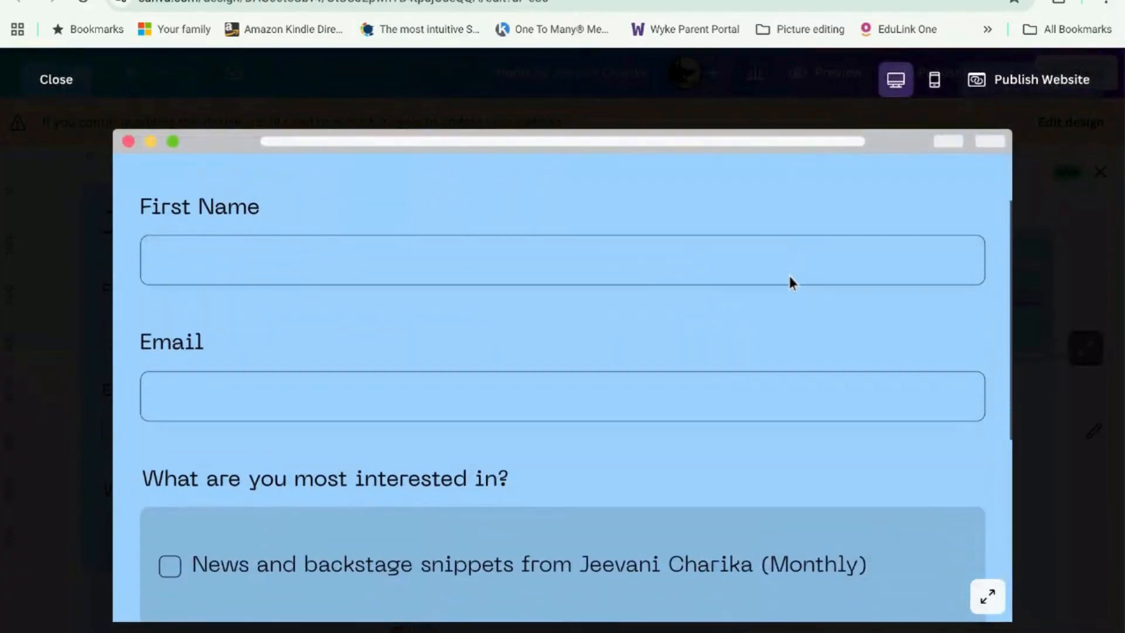
{"action": "scroll", "coordinate": [788, 281], "scroll_direction": "down", "scroll_amount": 4}
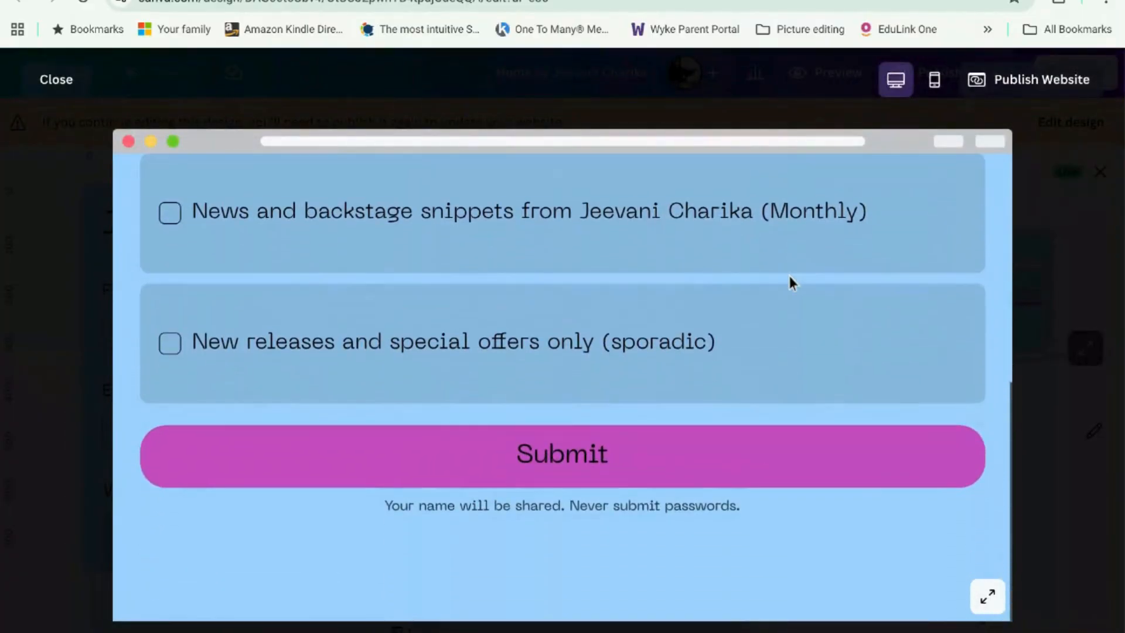
{"action": "left_click", "coordinate": [934, 79]}
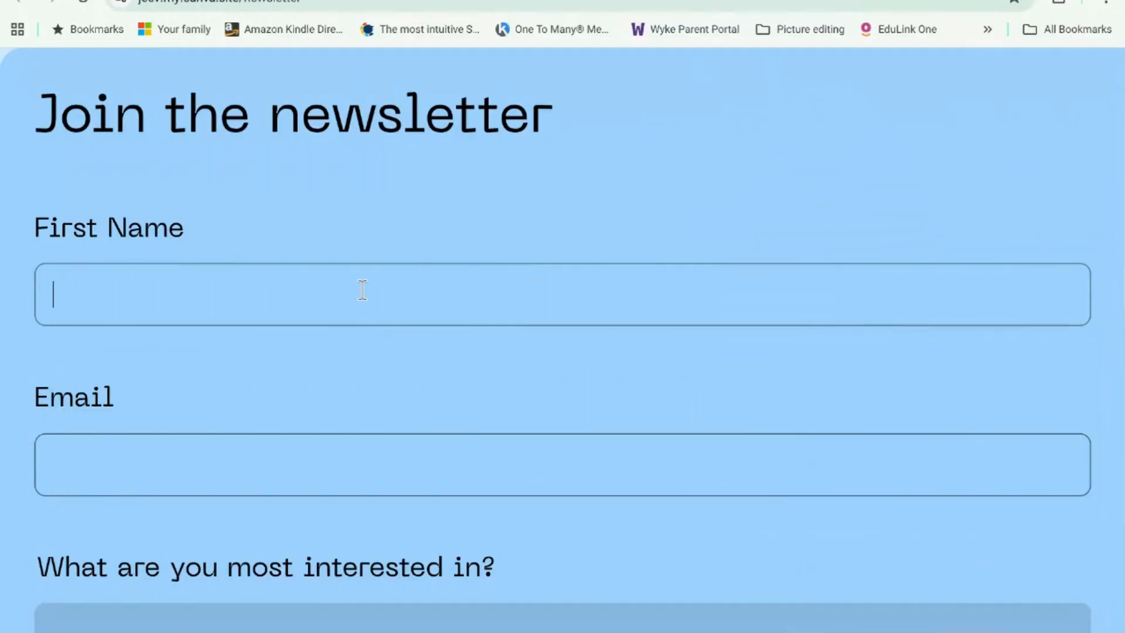
Step: Fill in the test sign-up's name and email address fields on the live form
{"action": "type", "text": "Jeev"}
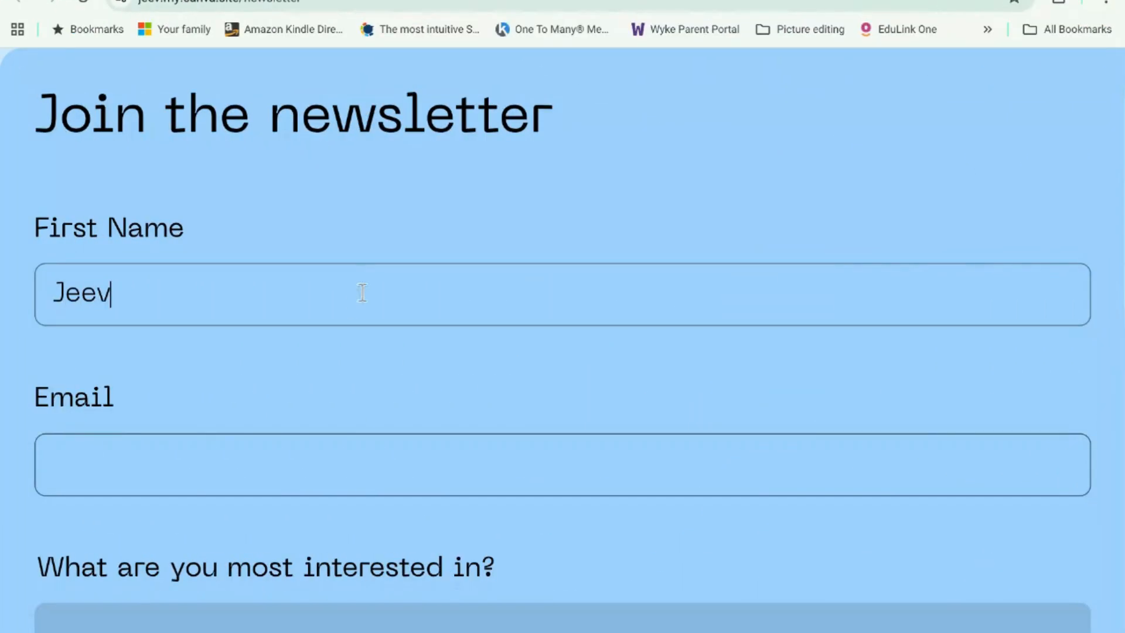
{"action": "left_click", "coordinate": [447, 468]}
{"action": "scroll", "coordinate": [485, 567], "scroll_direction": "down", "scroll_amount": 3}
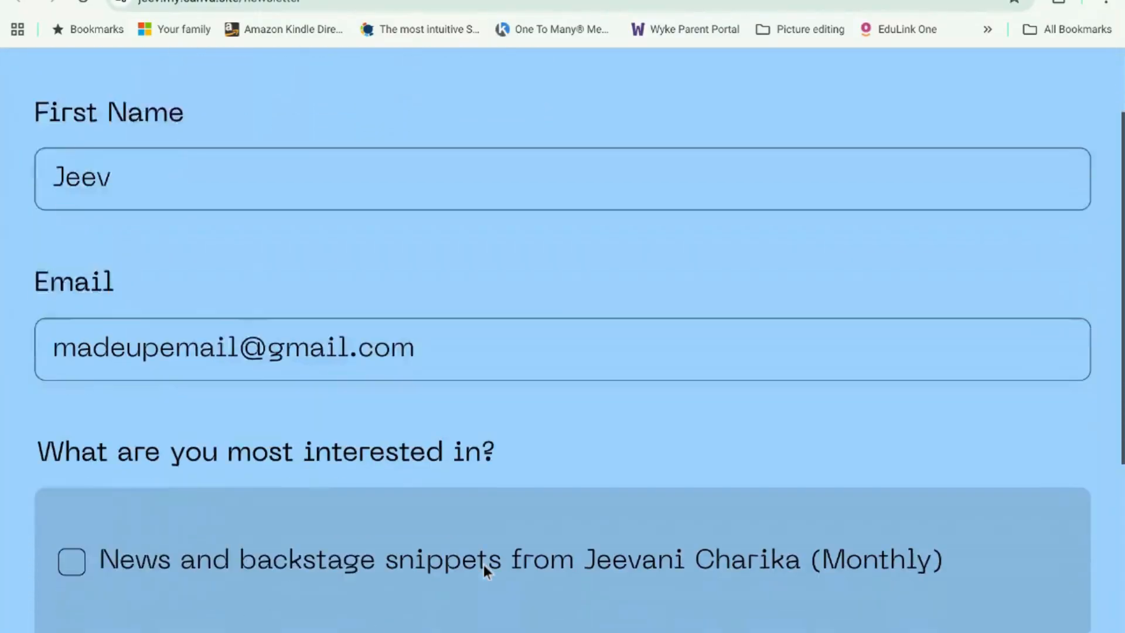
{"action": "scroll", "coordinate": [483, 564], "scroll_direction": "down", "scroll_amount": 1}
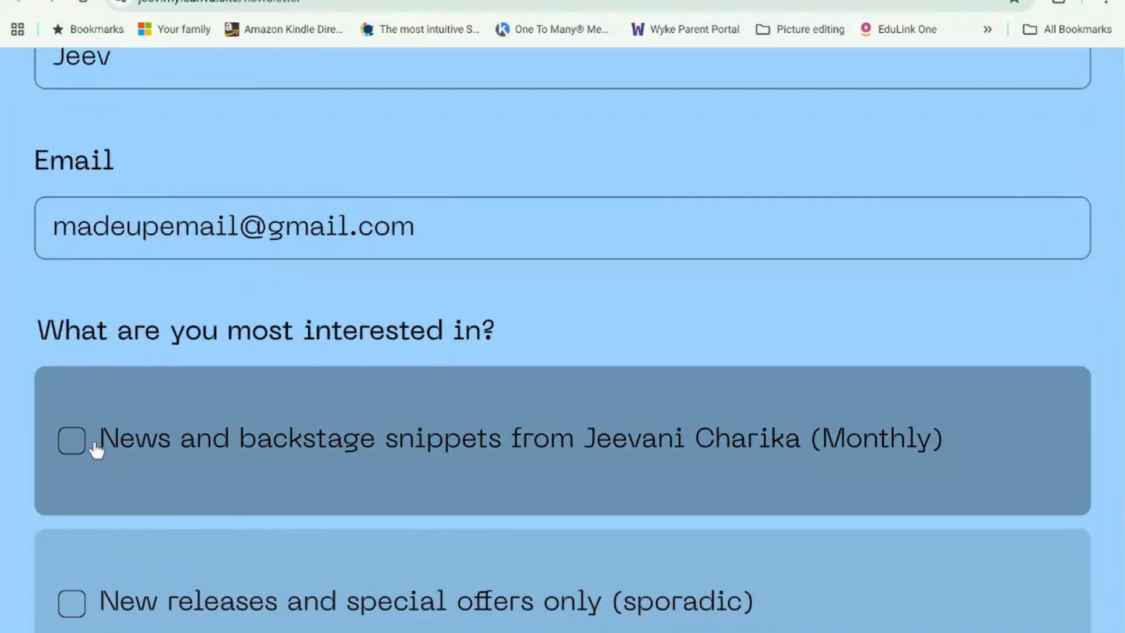
Step: Tick the monthly news and backstage snippets option, submit the sign-up, and return to the editor
{"action": "left_click", "coordinate": [78, 448]}
{"action": "scroll", "coordinate": [276, 476], "scroll_direction": "down", "scroll_amount": 4}
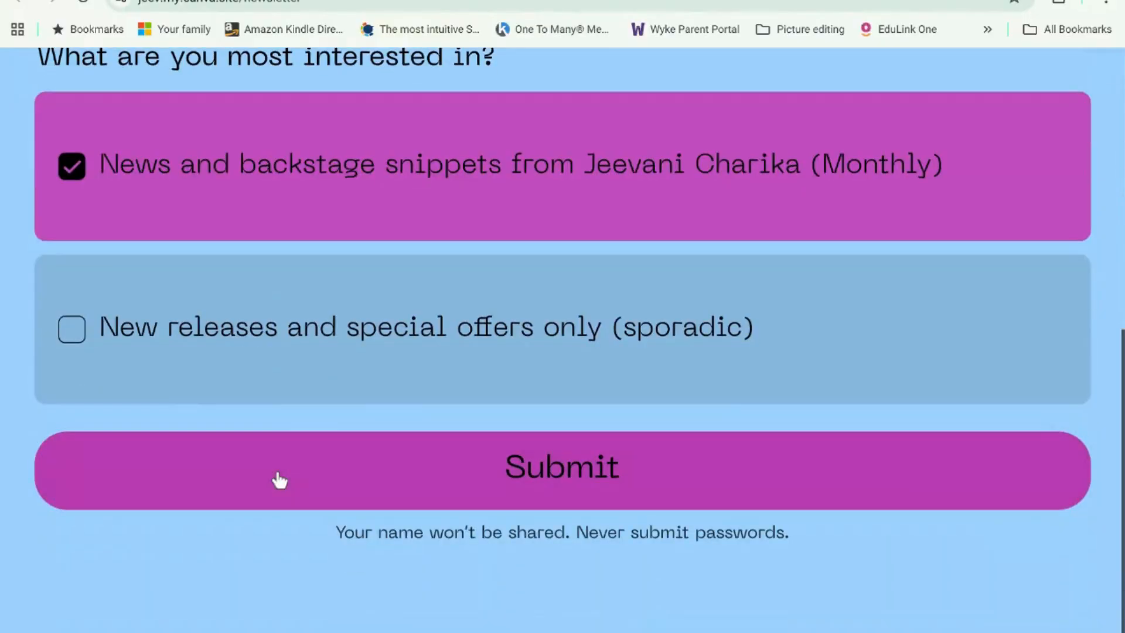
{"action": "left_click", "coordinate": [318, 482]}
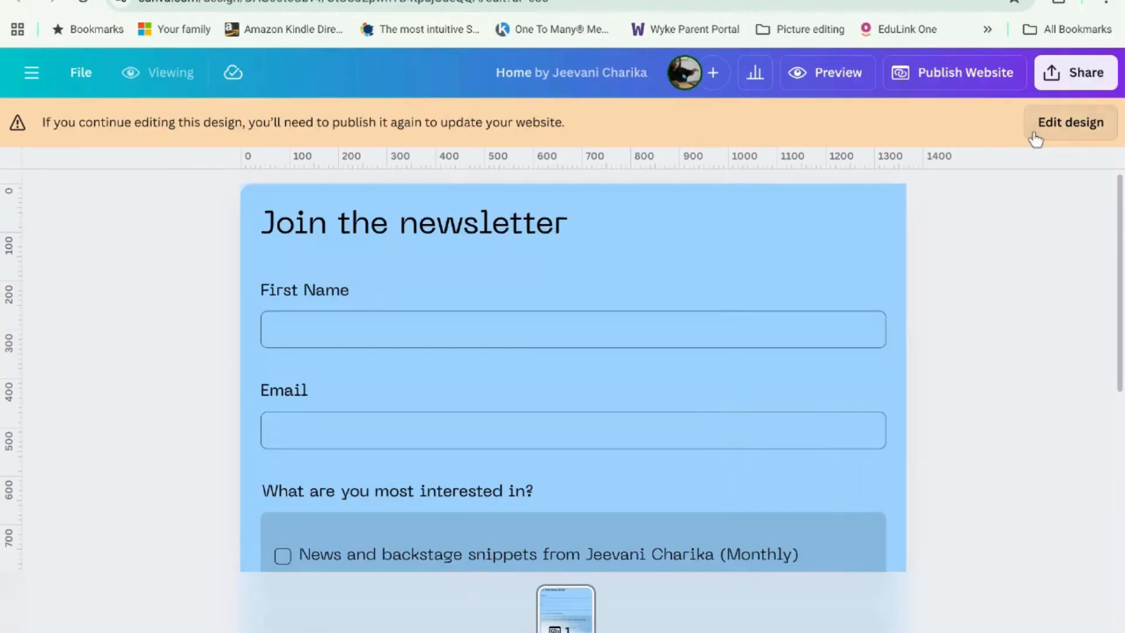
{"action": "left_click", "coordinate": [1036, 139]}
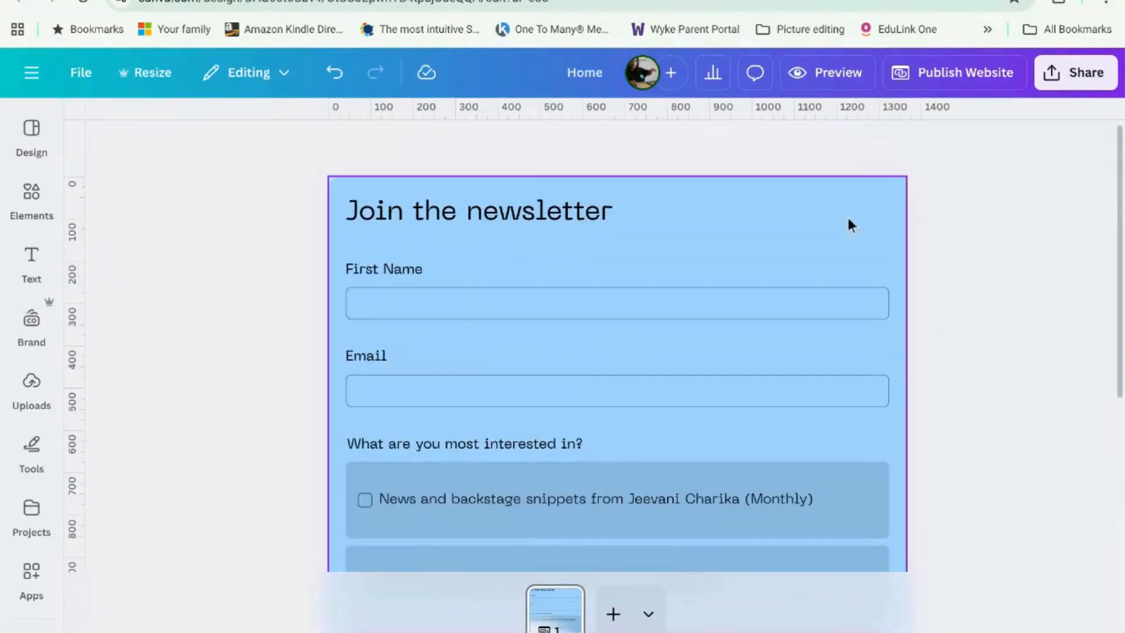
Step: Select the sign-up form and view its collected responses as a full data table
{"action": "left_click", "coordinate": [506, 193]}
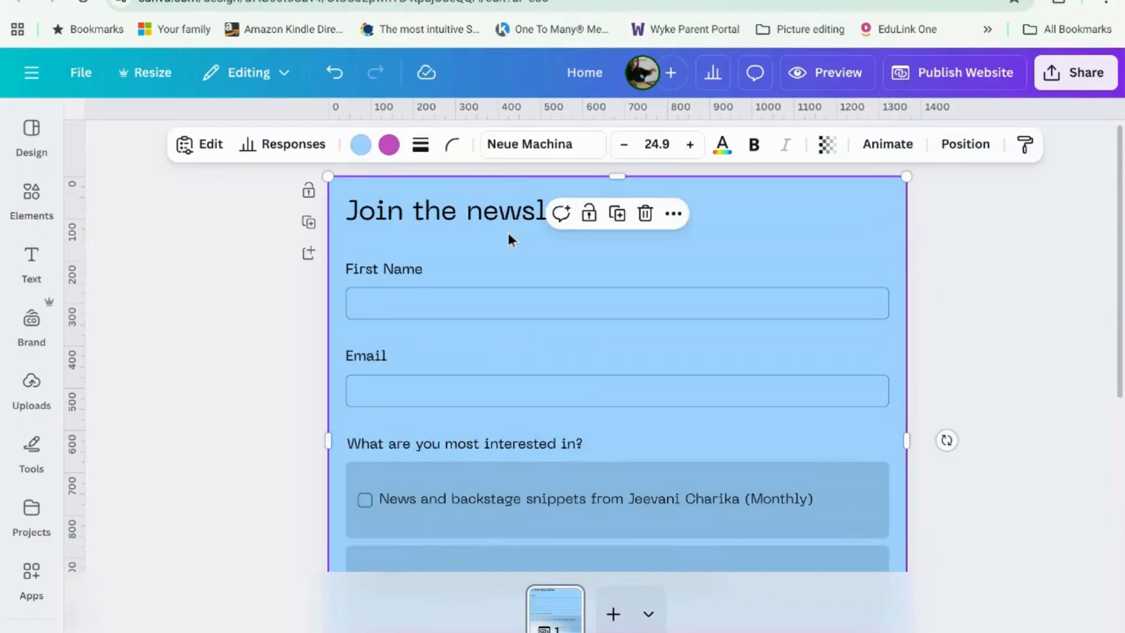
{"action": "left_click", "coordinate": [282, 145]}
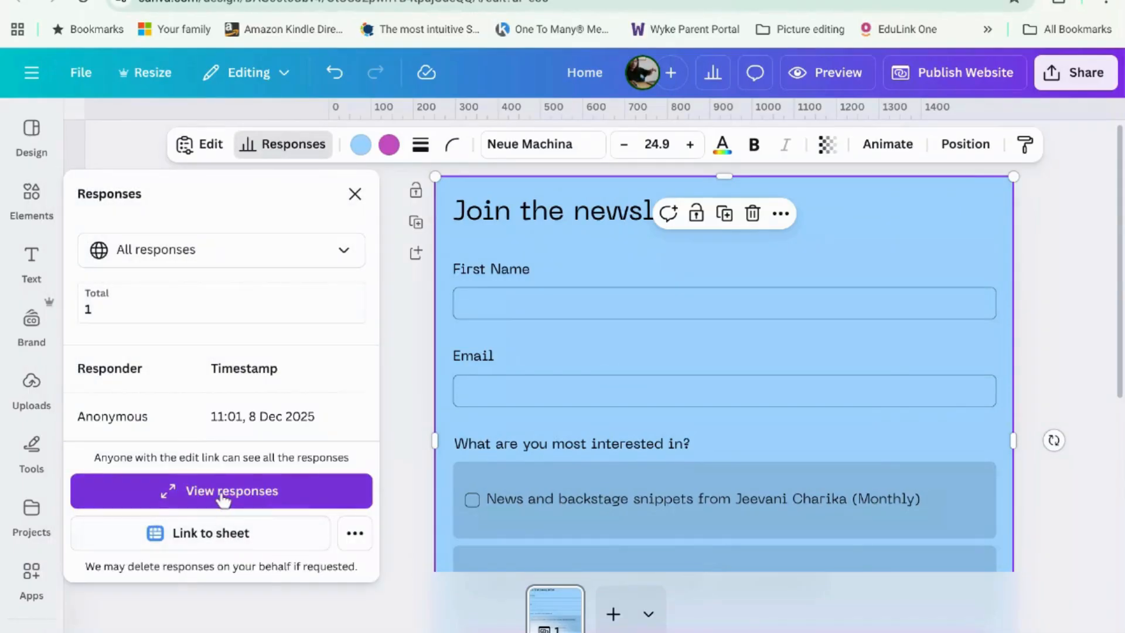
{"action": "left_click", "coordinate": [245, 497]}
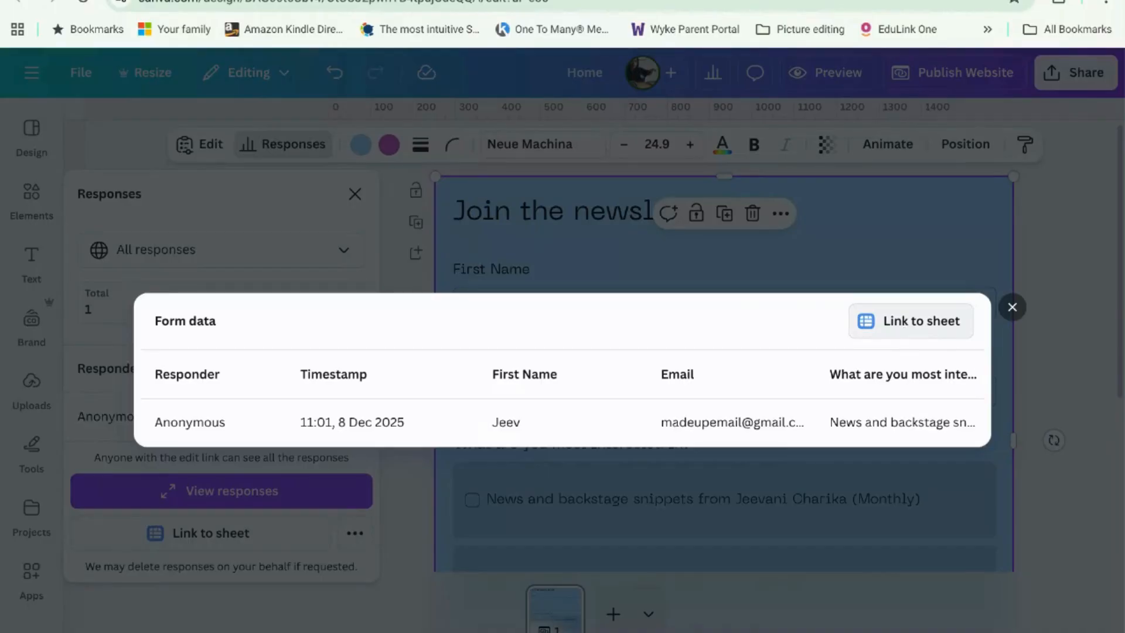
Step: Link the form responses to a new 'Home - Form (Responses)' Canva Sheet
{"action": "left_click", "coordinate": [905, 331]}
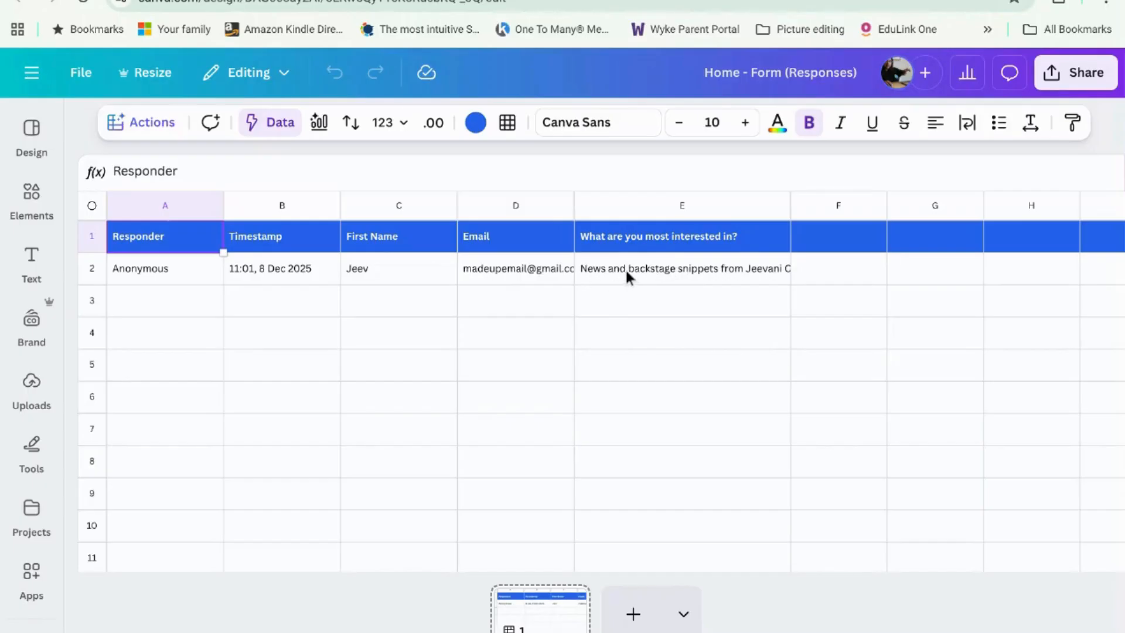
Step: Inspect cells E1–E2 and the data source, select the Email column D, and show download options
{"action": "left_click", "coordinate": [658, 242]}
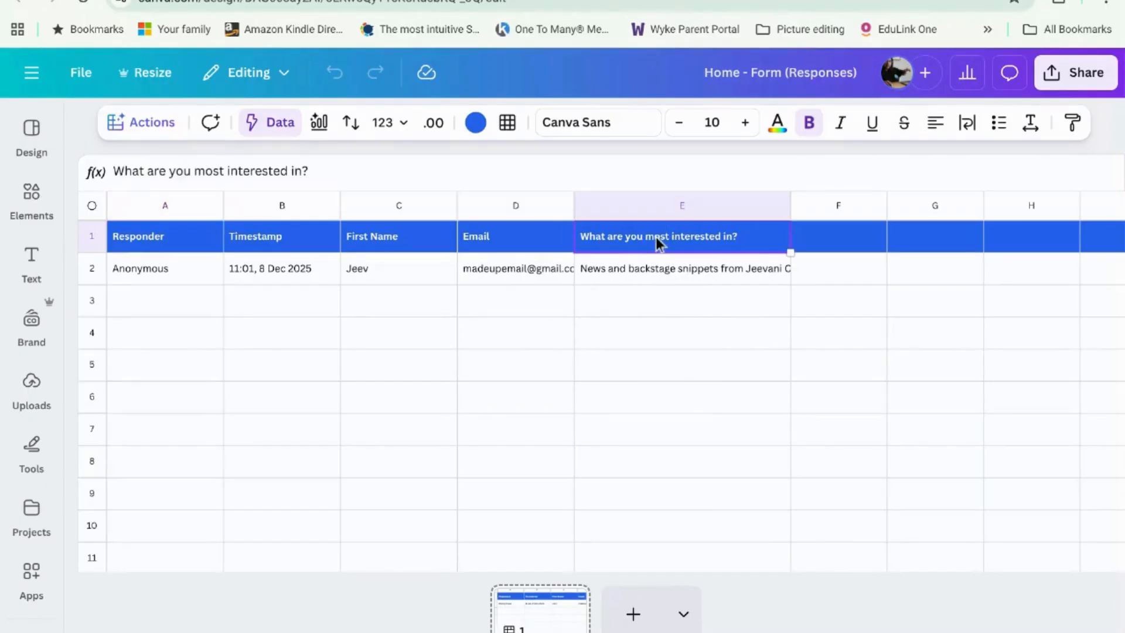
{"action": "left_click", "coordinate": [669, 259]}
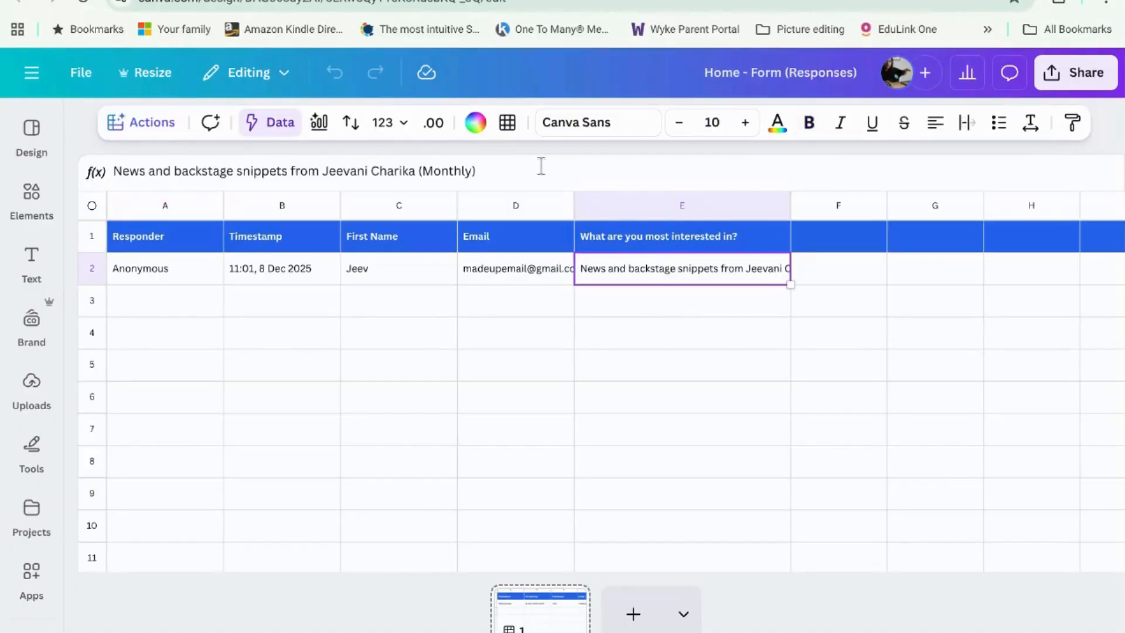
{"action": "left_click", "coordinate": [271, 123]}
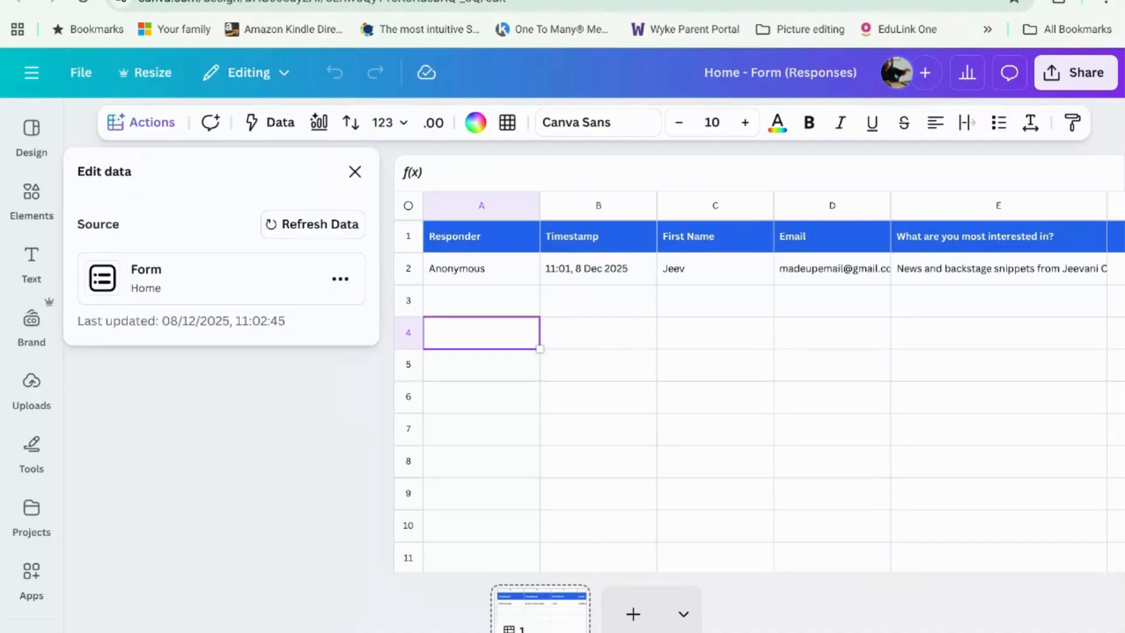
{"action": "left_click", "coordinate": [847, 215]}
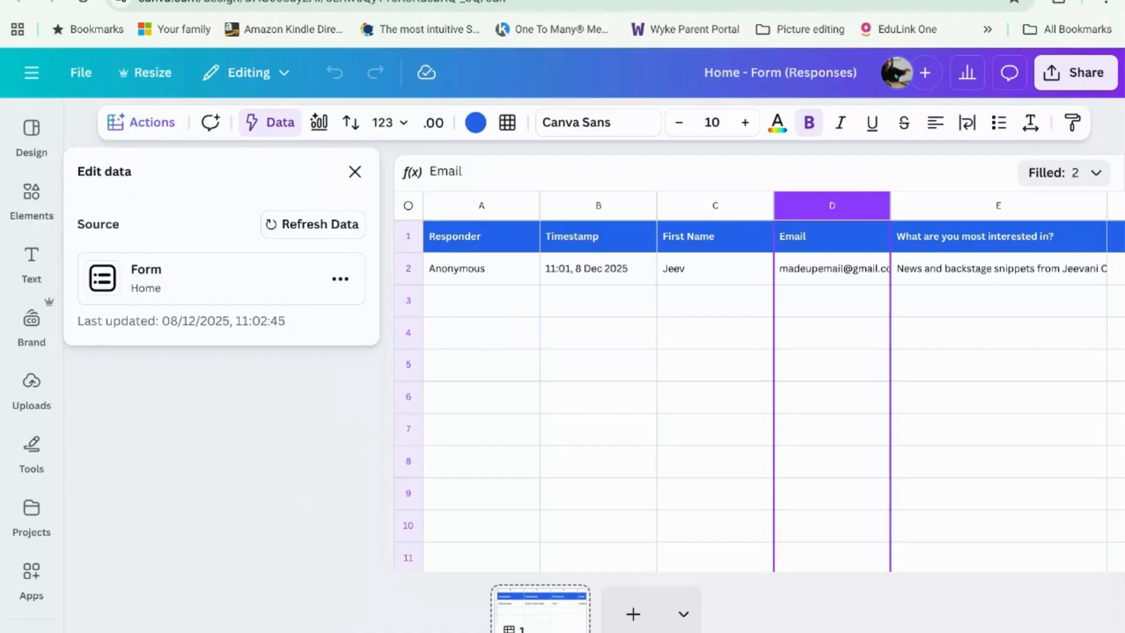
{"action": "left_click", "coordinate": [811, 450]}
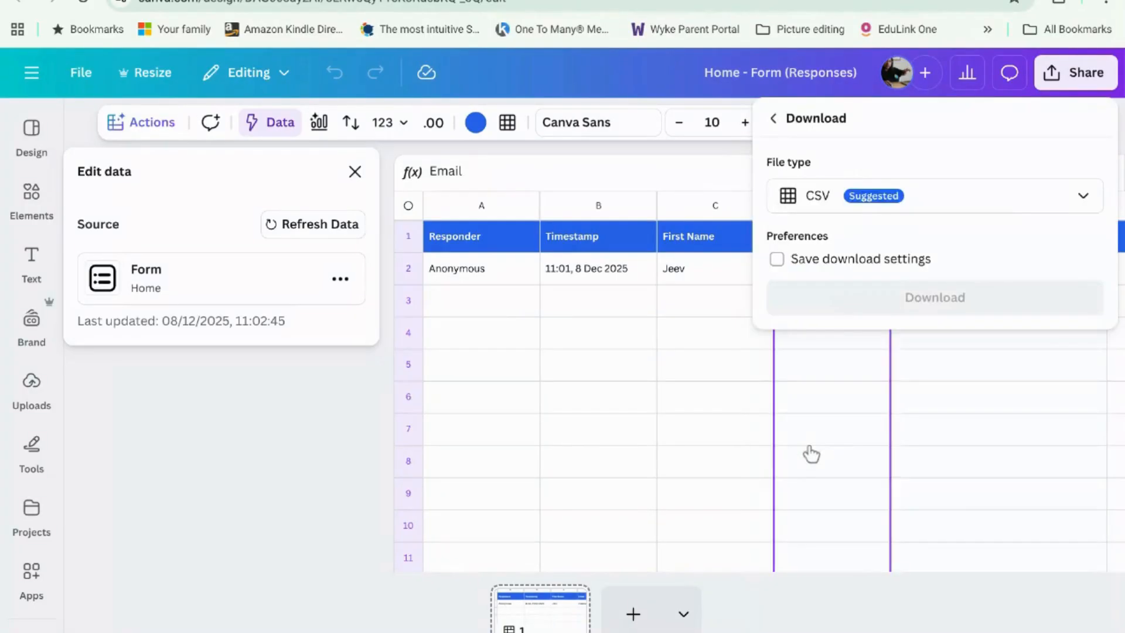
Step: Review the available download file types, keeping CSV, then go back to the sharing options
{"action": "left_click", "coordinate": [1021, 214]}
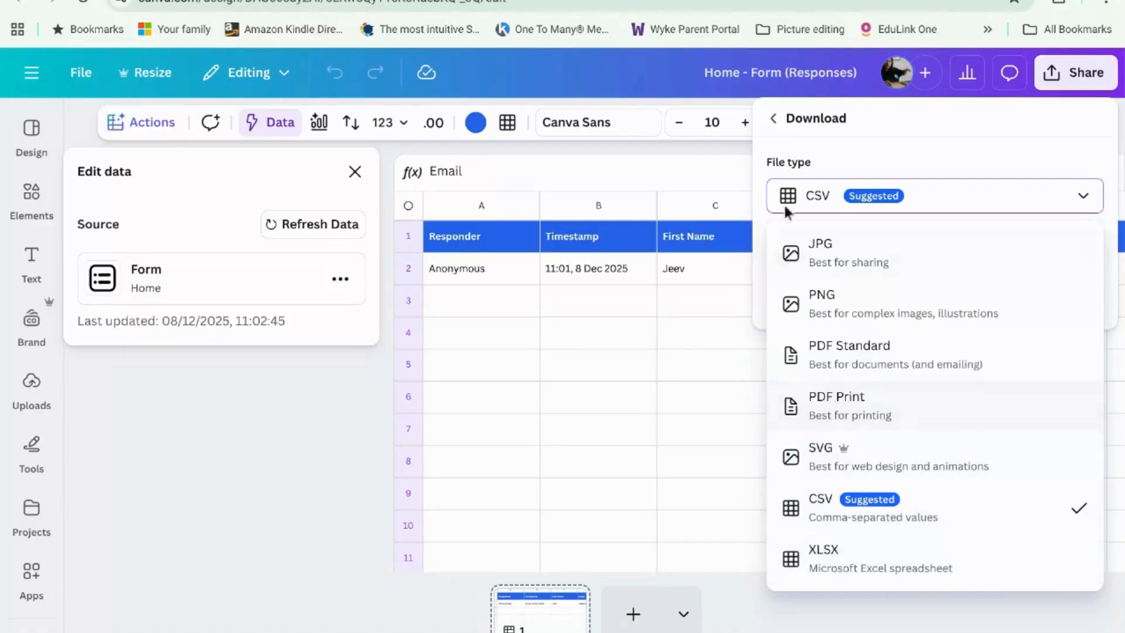
{"action": "left_click", "coordinate": [769, 122]}
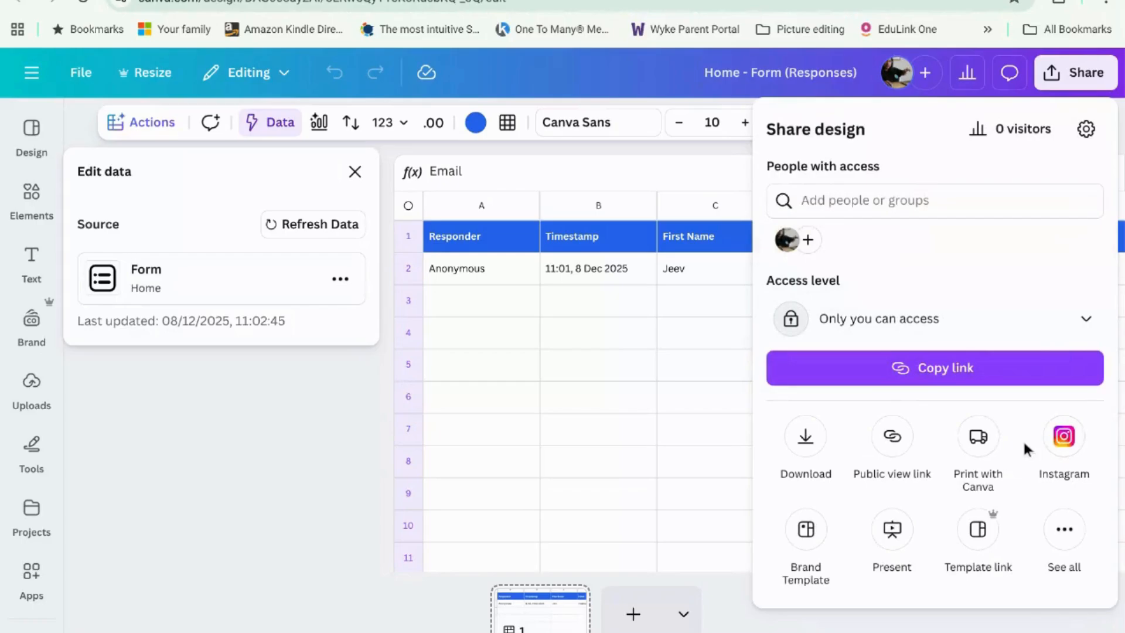
Step: Search the publishing apps for 'mail', preview the MailerLite app details, then go back to sharing
{"action": "left_click", "coordinate": [1063, 534]}
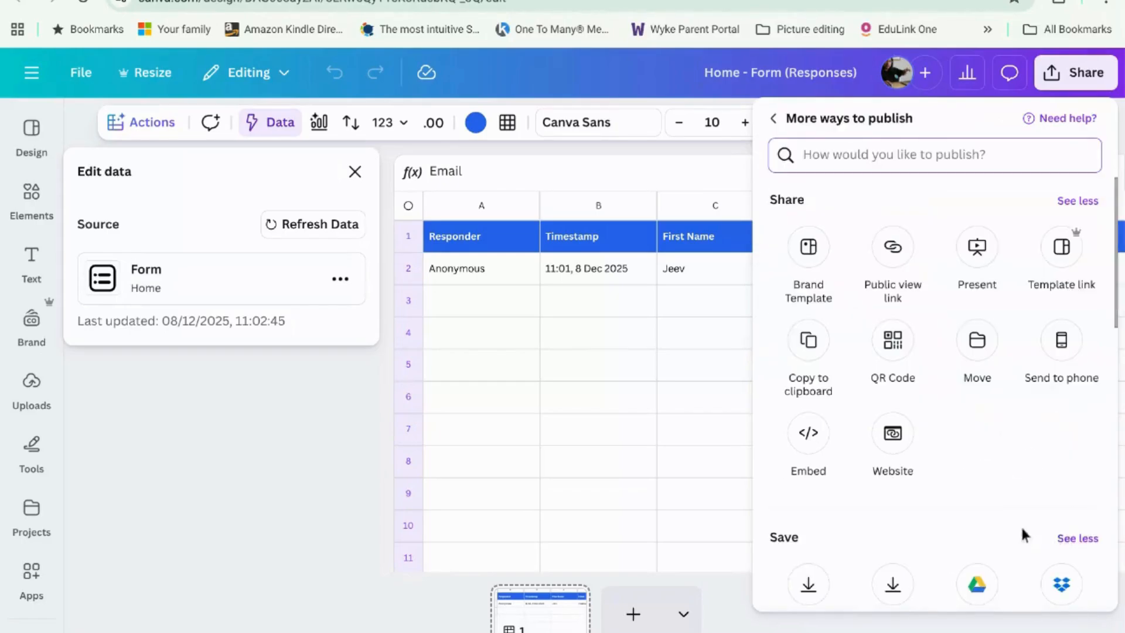
{"action": "scroll", "coordinate": [984, 505], "scroll_direction": "down", "scroll_amount": 10}
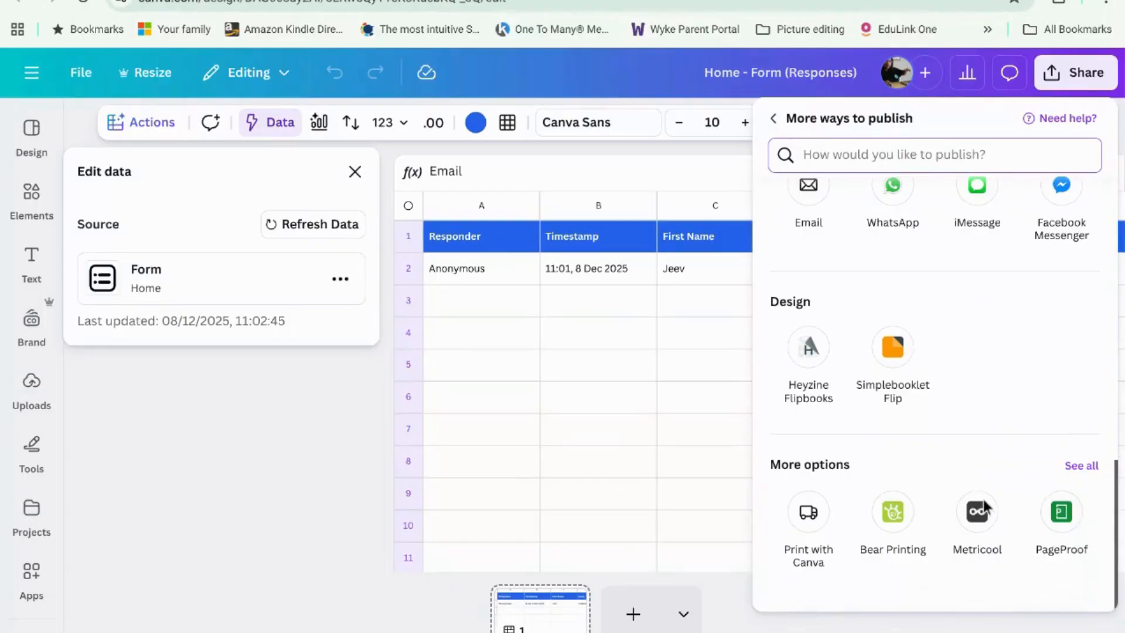
{"action": "type", "text": "mail"}
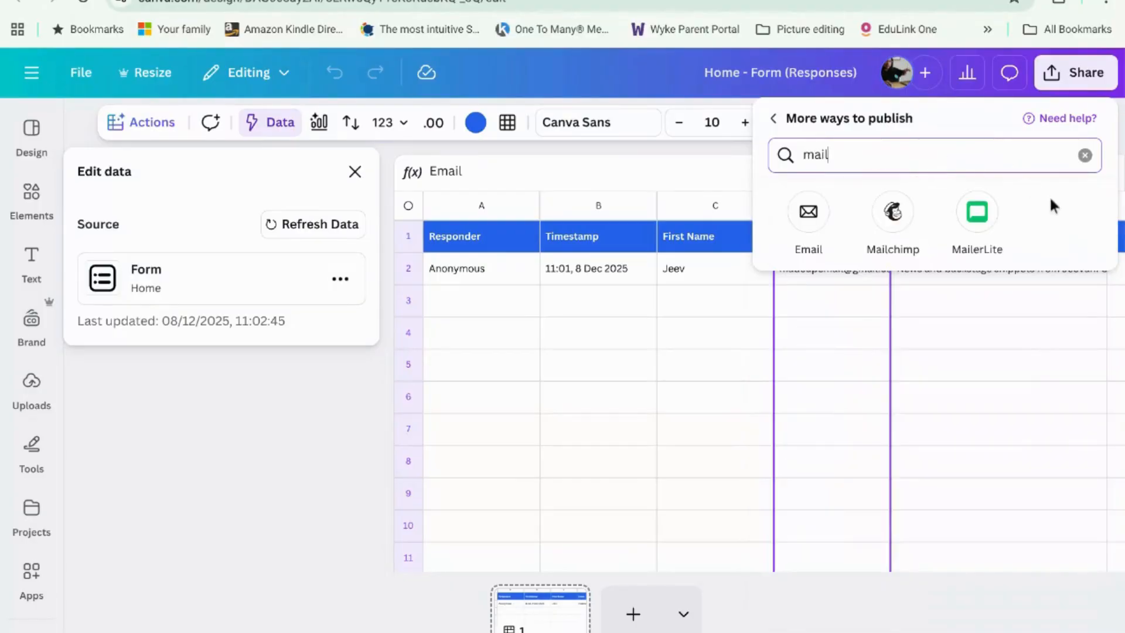
{"action": "left_click", "coordinate": [980, 217]}
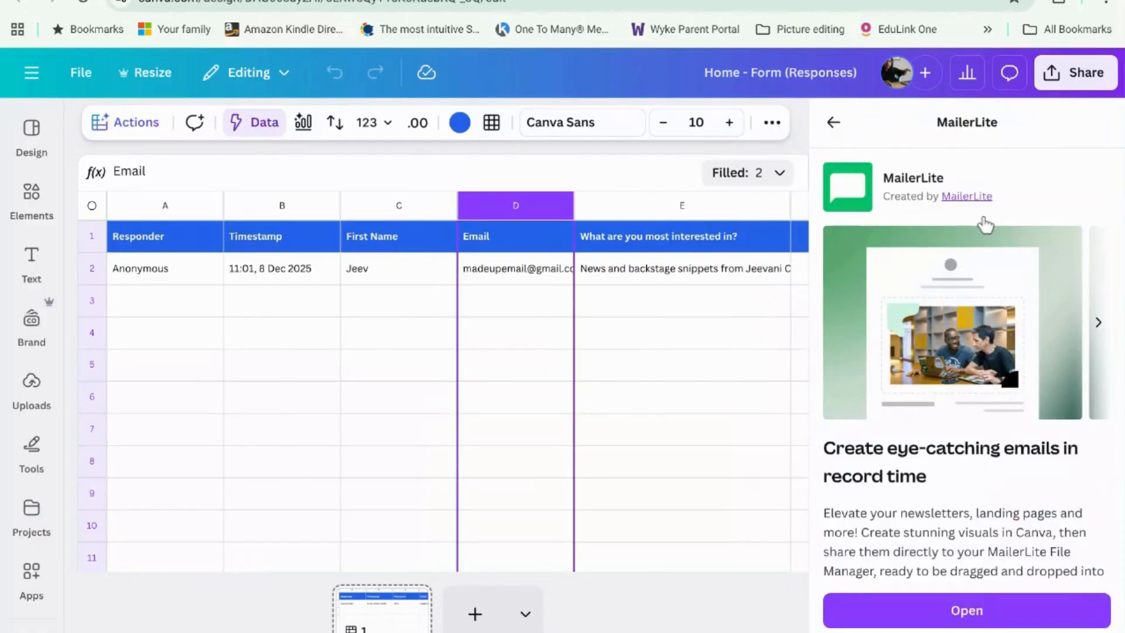
{"action": "scroll", "coordinate": [984, 224], "scroll_direction": "down", "scroll_amount": 2}
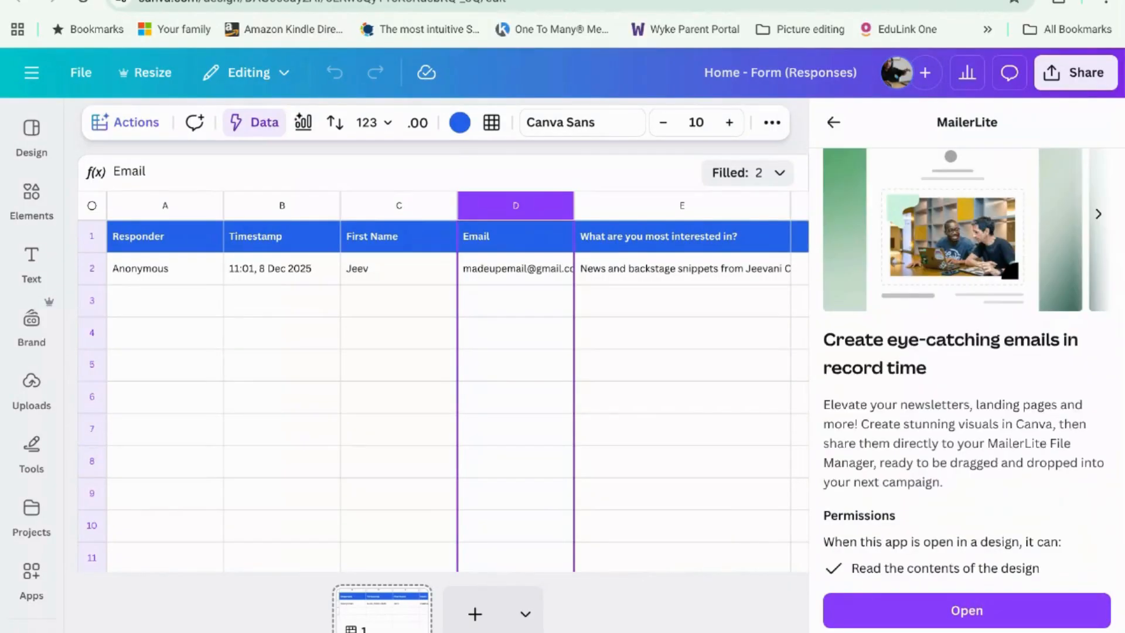
{"action": "left_click", "coordinate": [833, 122]}
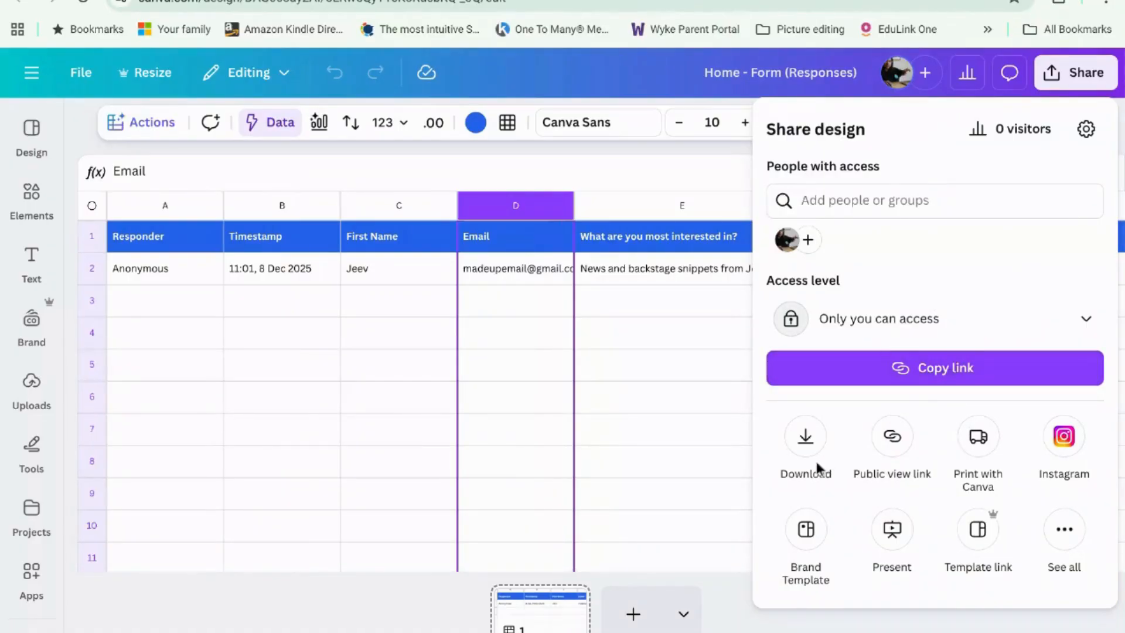
Step: Search the publishing apps for 'mail' again and open the Mailchimp option
{"action": "left_click", "coordinate": [1064, 529]}
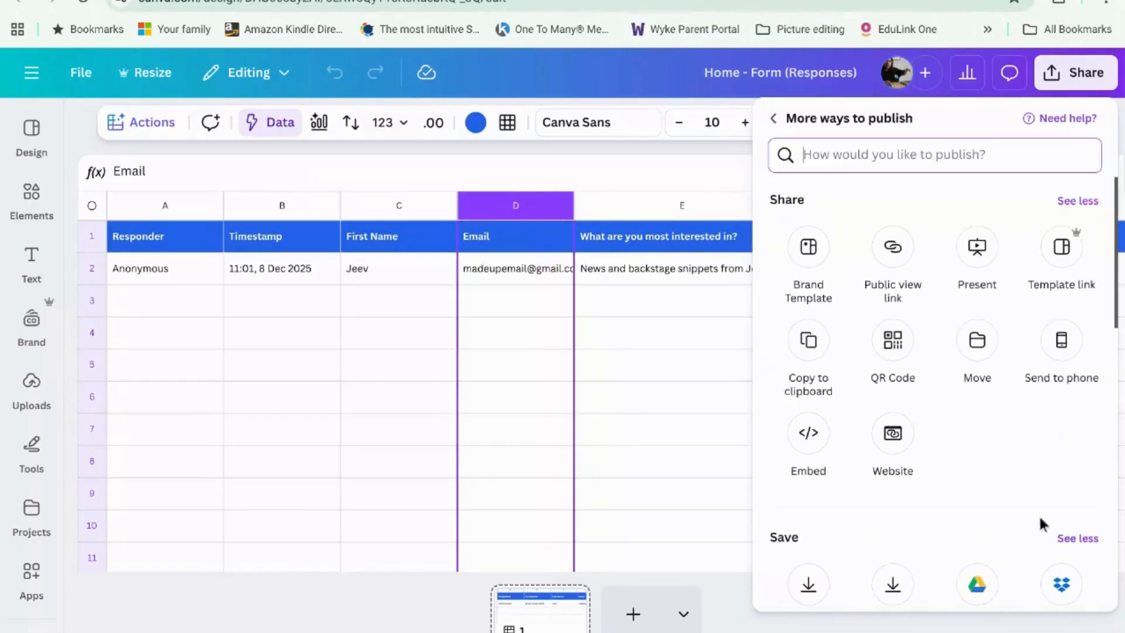
{"action": "type", "text": "mail"}
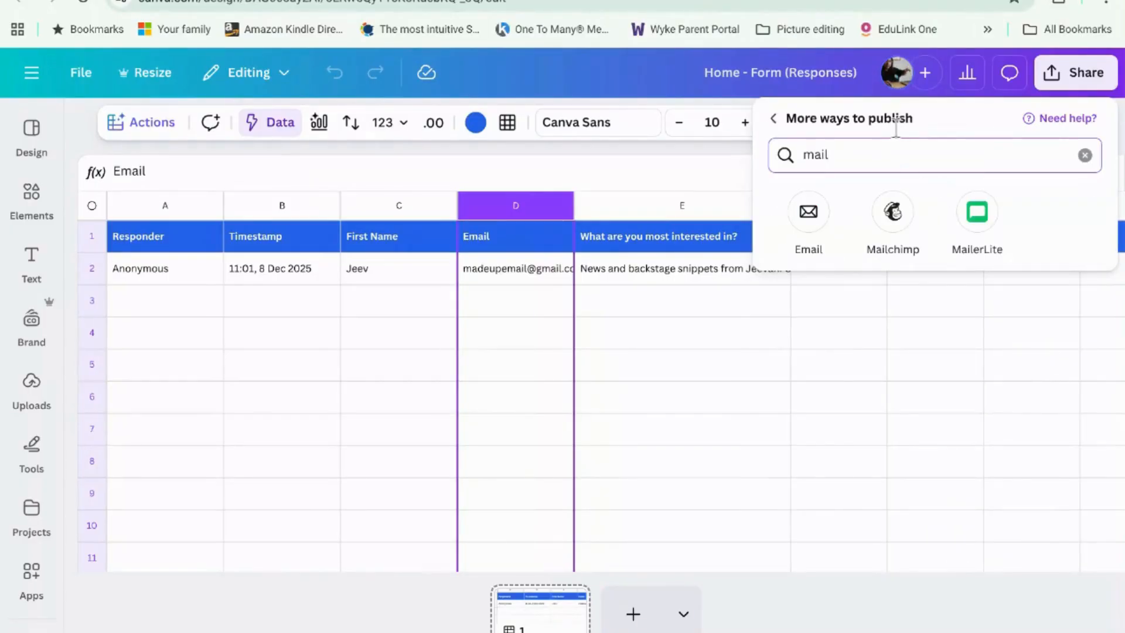
{"action": "left_click", "coordinate": [894, 213]}
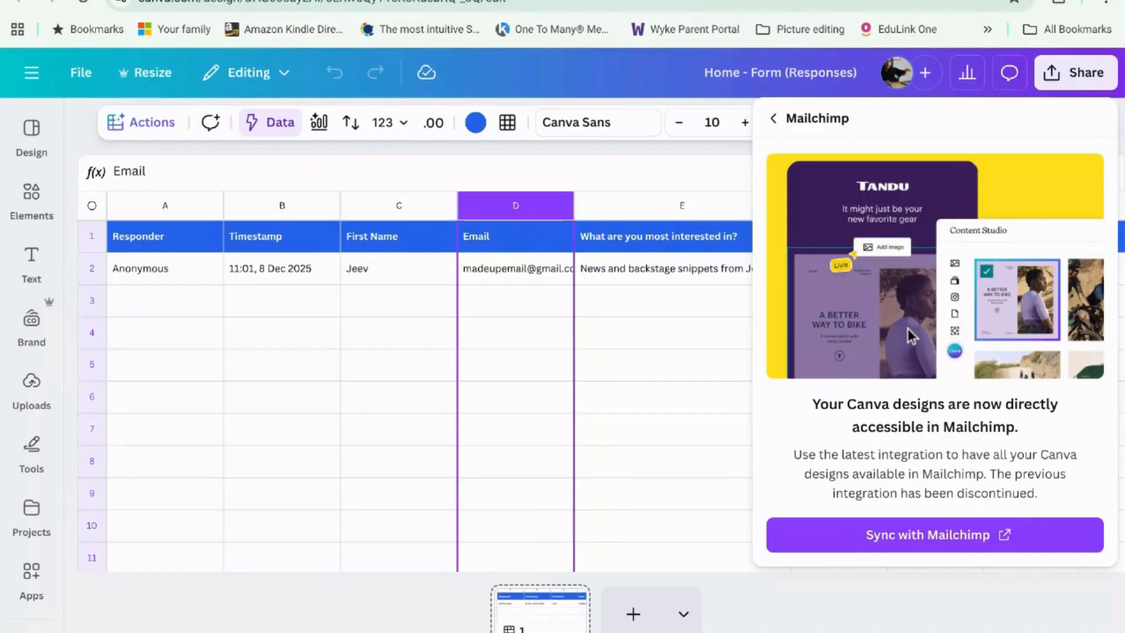